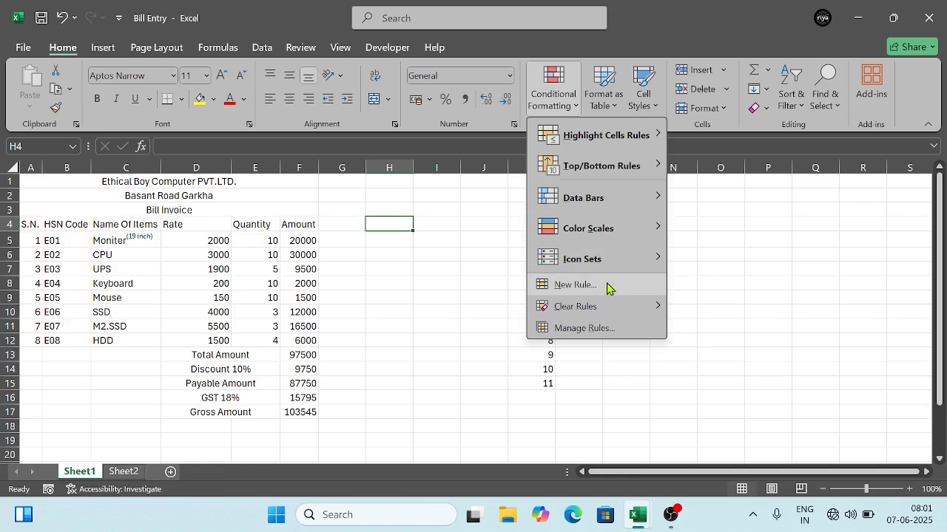
Step: Apply the 3 Arrows (Colored) icon set to the item amounts in F5:F12 and autofit column F
{"action": "mouse_move", "coordinate": [592, 266]}
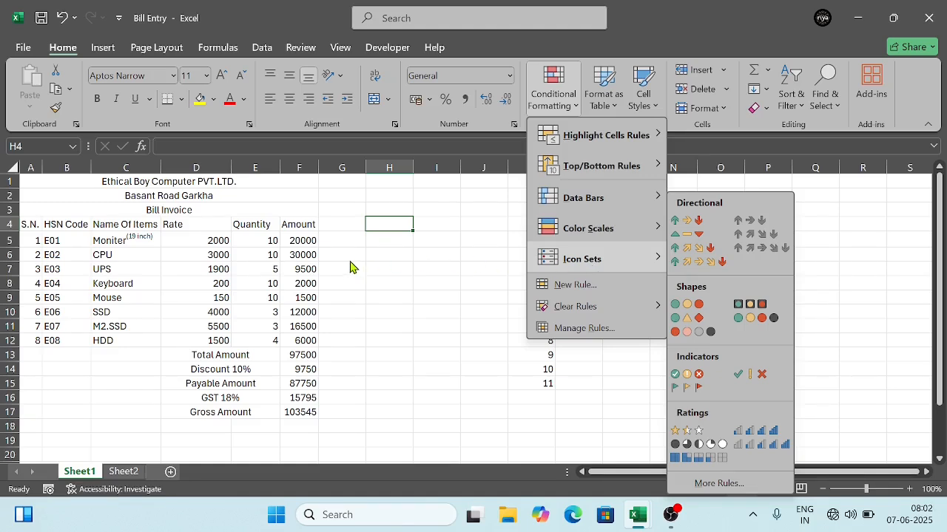
{"action": "left_click", "coordinate": [299, 244]}
{"action": "left_click", "coordinate": [296, 242]}
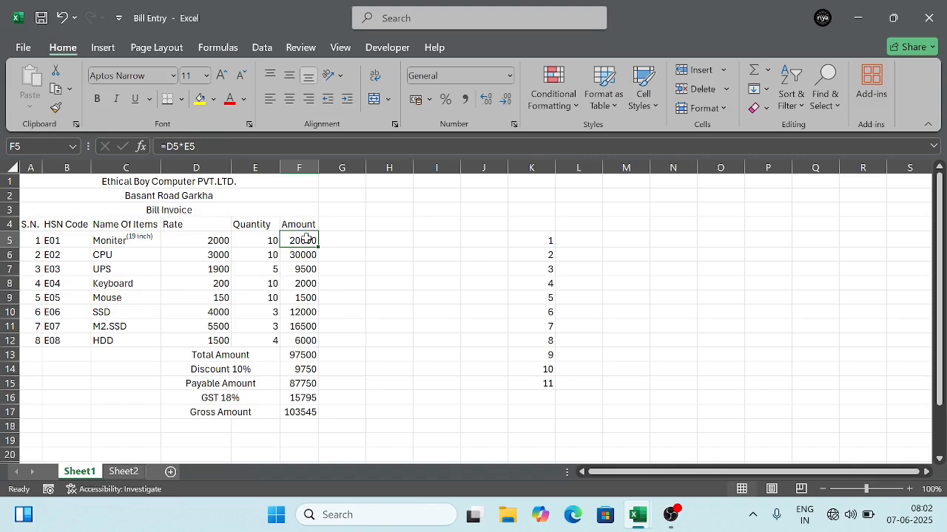
{"action": "left_click_drag", "start_coordinate": [306, 238], "coordinate": [300, 338]}
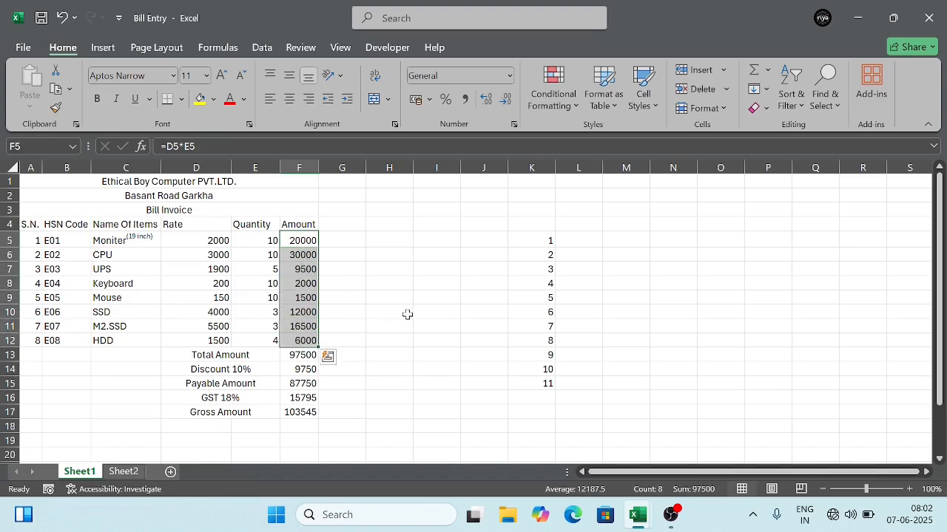
{"action": "left_click", "coordinate": [566, 117]}
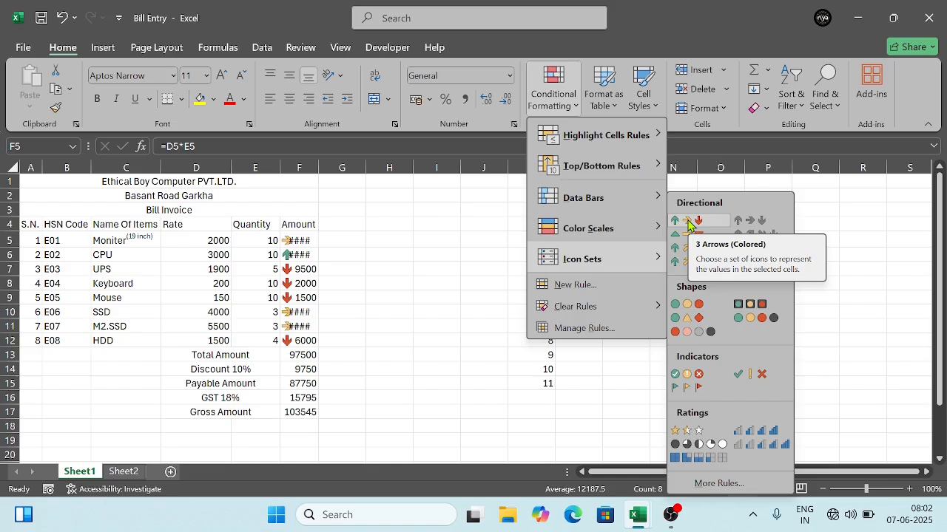
{"action": "left_click", "coordinate": [688, 222]}
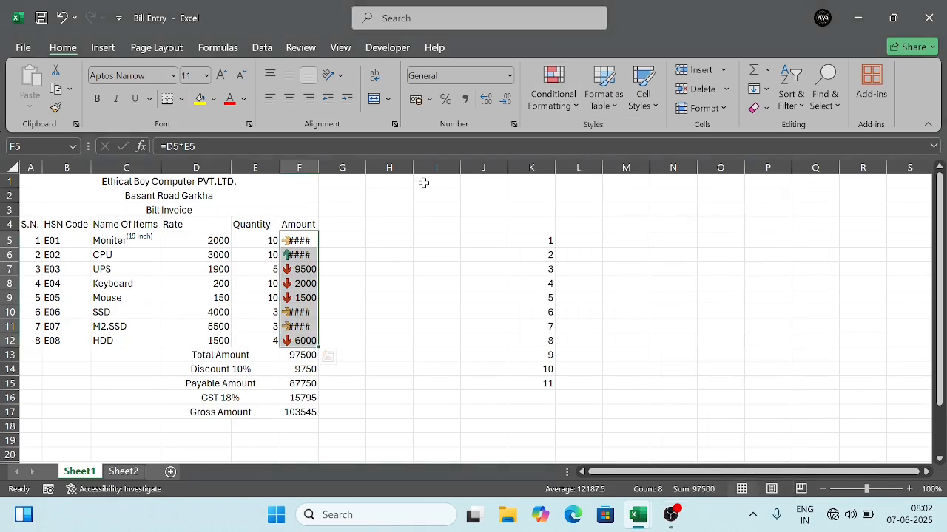
{"action": "double_click", "coordinate": [318, 174]}
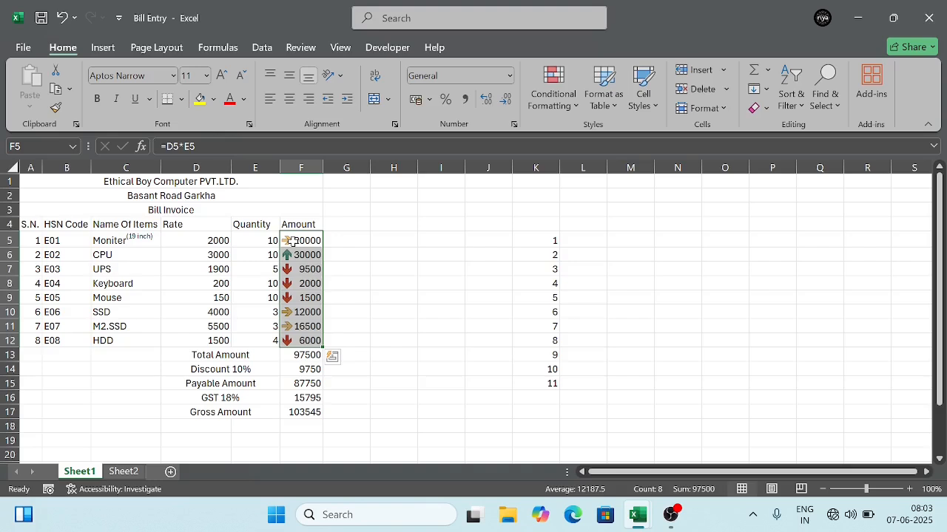
Step: Switch the icon set on the item amounts in F5:F12 to the five colored arrows
{"action": "left_click", "coordinate": [574, 112]}
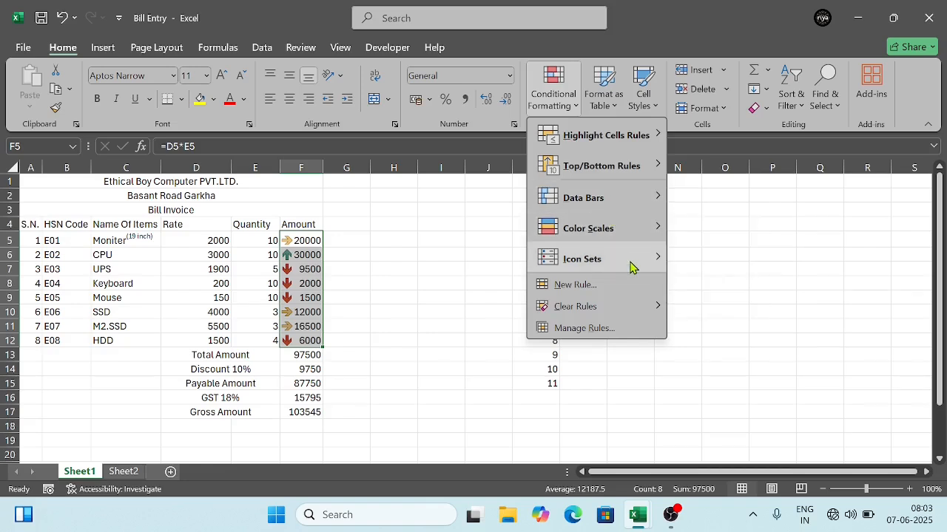
{"action": "mouse_move", "coordinate": [633, 267]}
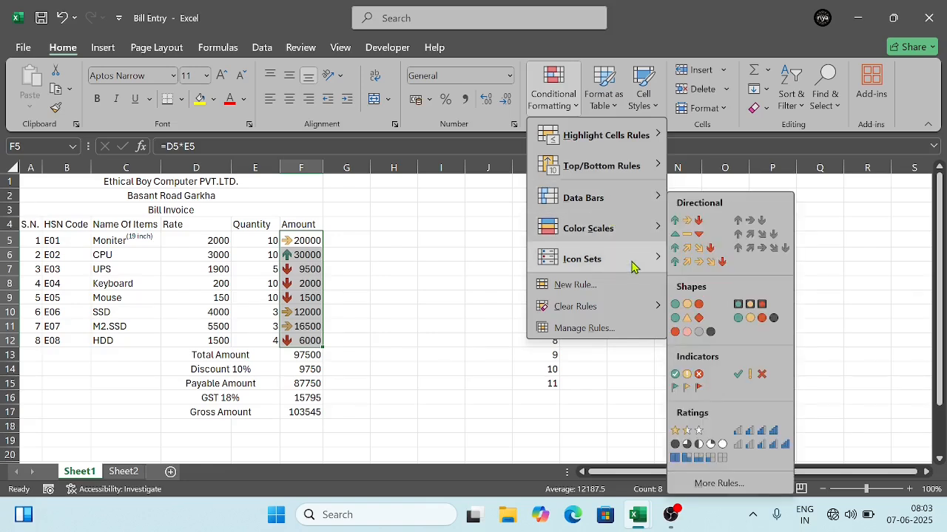
{"action": "left_click", "coordinate": [704, 261]}
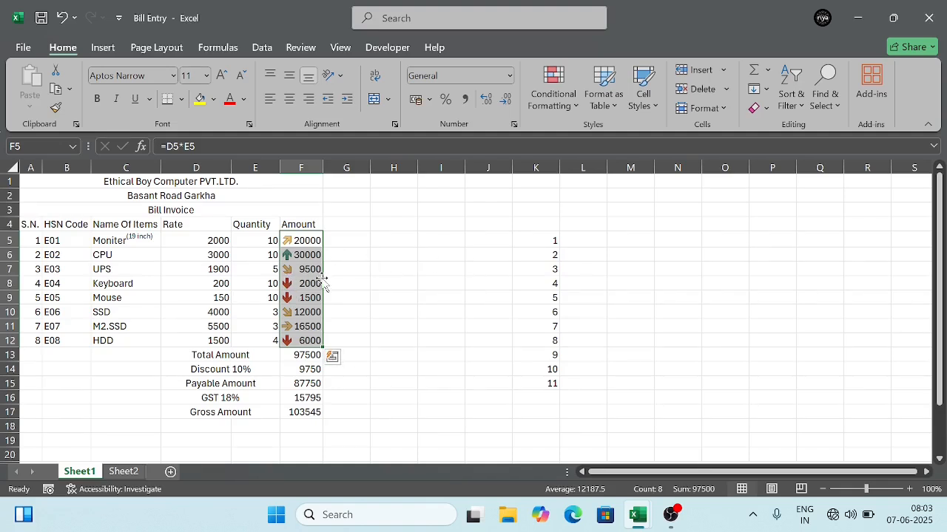
Step: Change the icon set on the item amounts in F5:F12 to the five gray arrows
{"action": "left_click", "coordinate": [553, 102]}
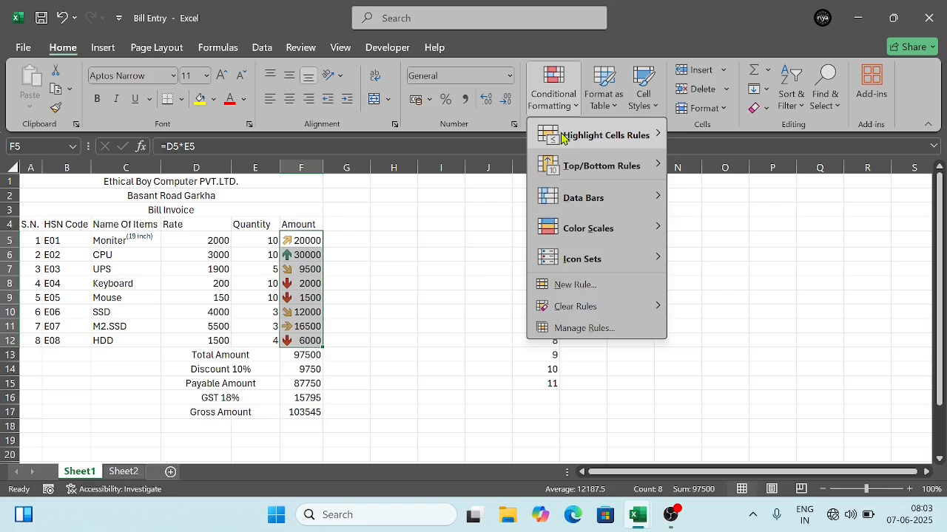
{"action": "mouse_move", "coordinate": [603, 258]}
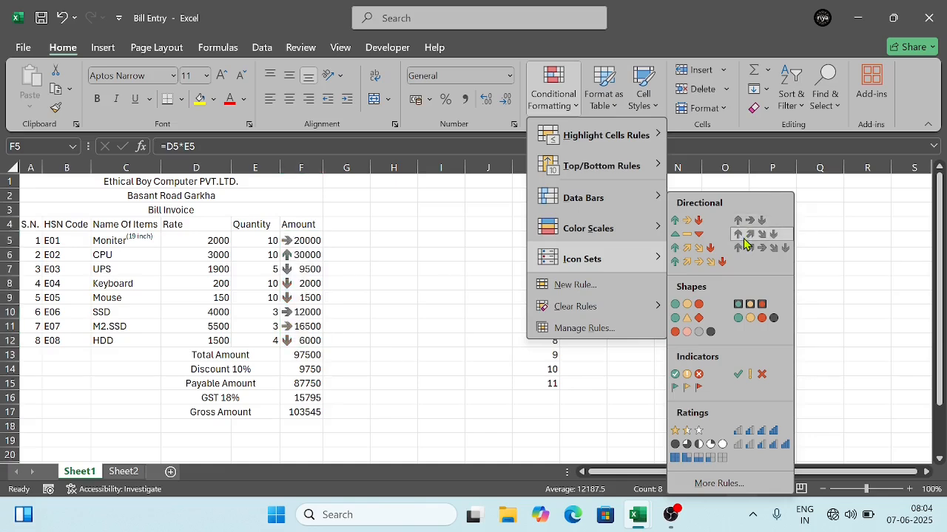
{"action": "left_click", "coordinate": [745, 251]}
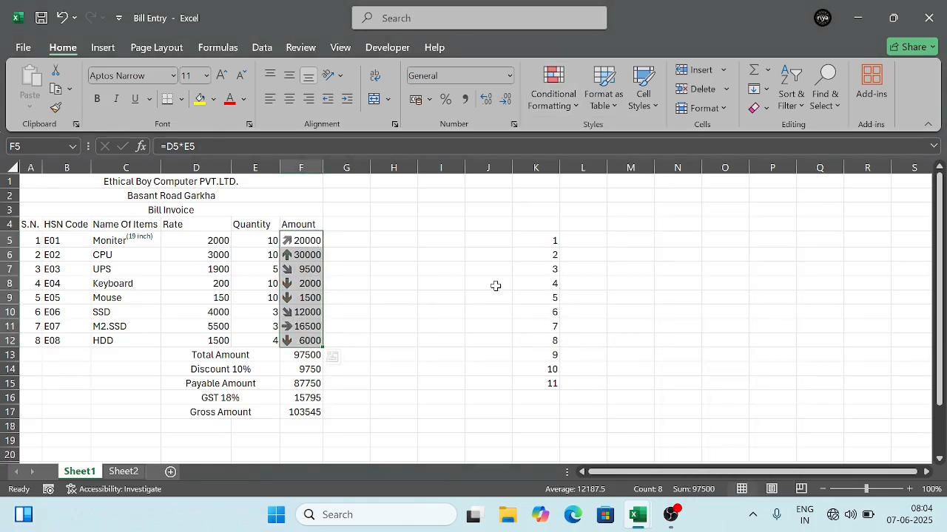
Step: Apply the 3 Triangles icon set to the number list in K5:K15
{"action": "left_click", "coordinate": [537, 244]}
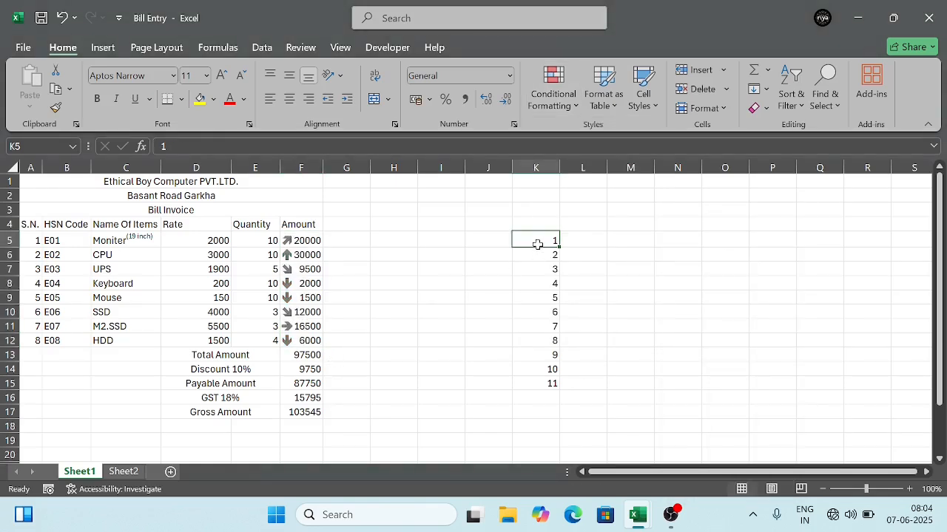
{"action": "left_click_drag", "start_coordinate": [538, 244], "coordinate": [550, 383]}
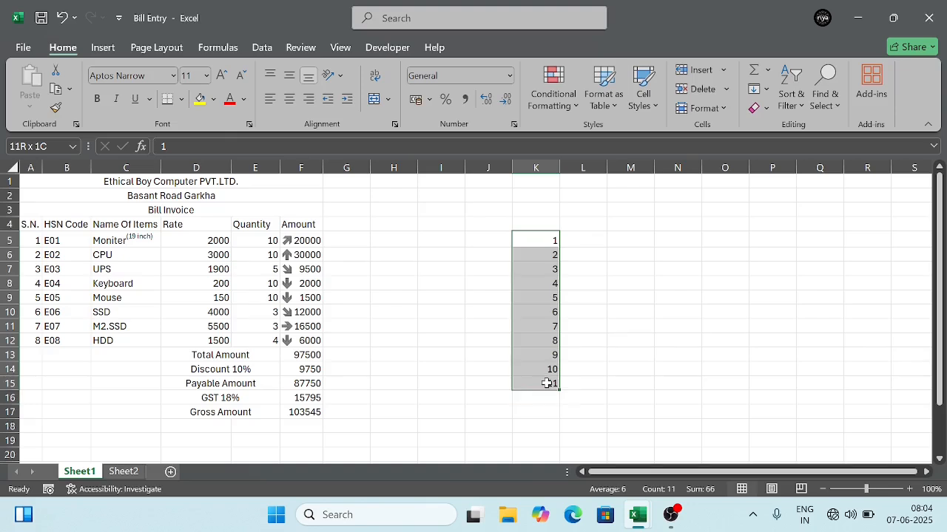
{"action": "left_click", "coordinate": [555, 110]}
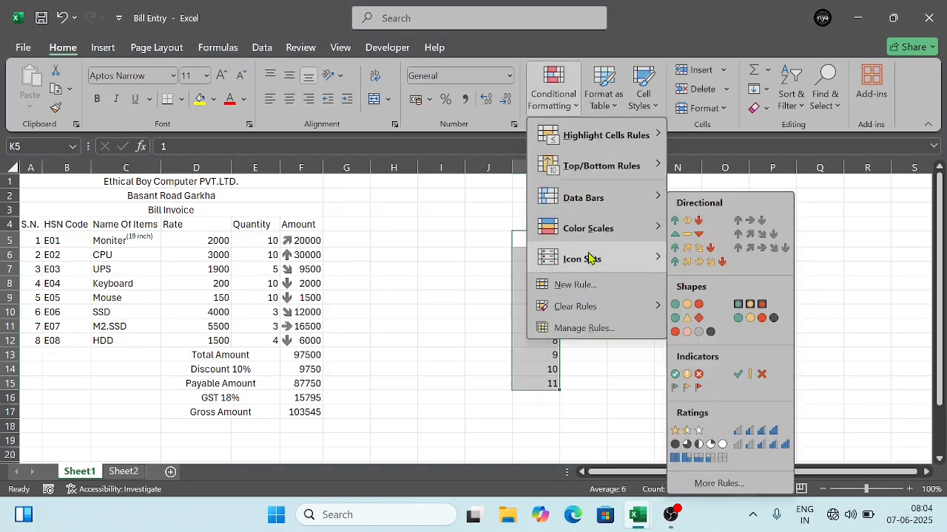
{"action": "left_click", "coordinate": [690, 244]}
{"action": "left_click", "coordinate": [596, 323]}
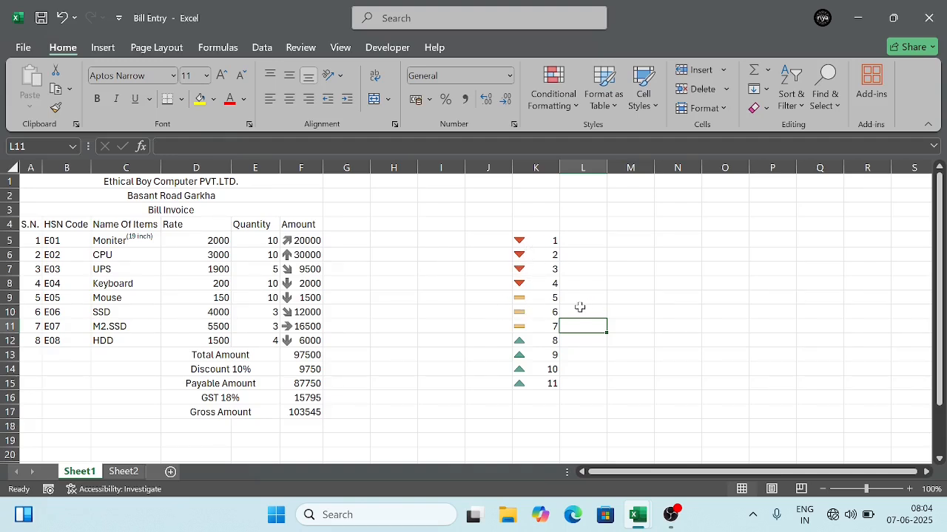
Step: Extend the number list from K15 down to K20 as a fill series
{"action": "left_click", "coordinate": [531, 340]}
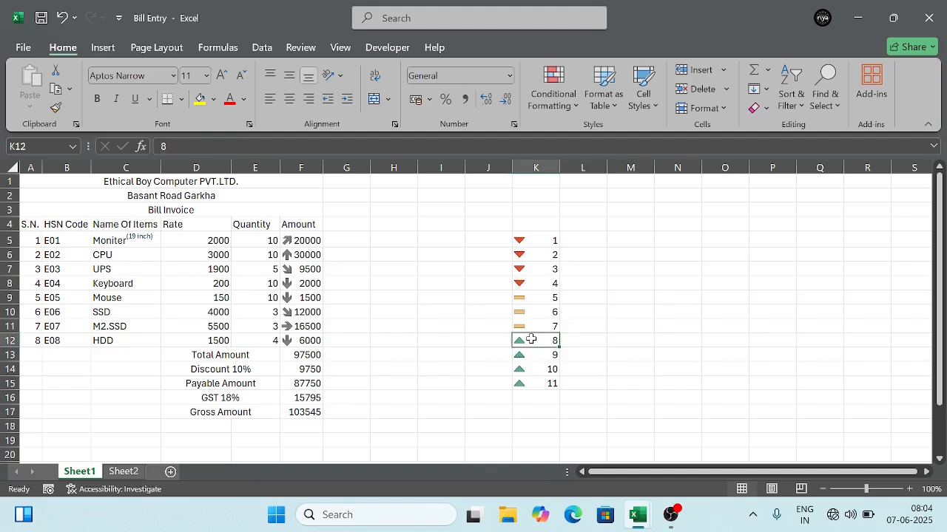
{"action": "left_click_drag", "start_coordinate": [531, 340], "coordinate": [533, 354]}
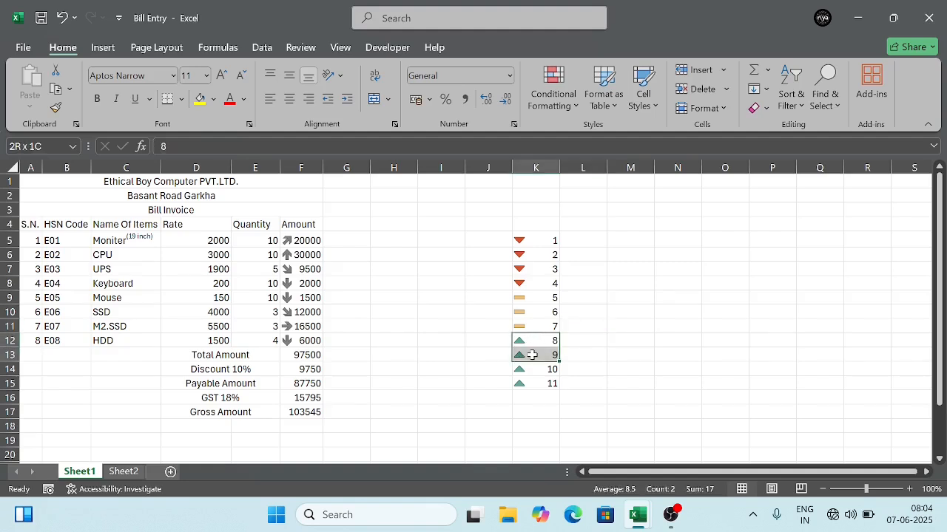
{"action": "left_click", "coordinate": [535, 238]}
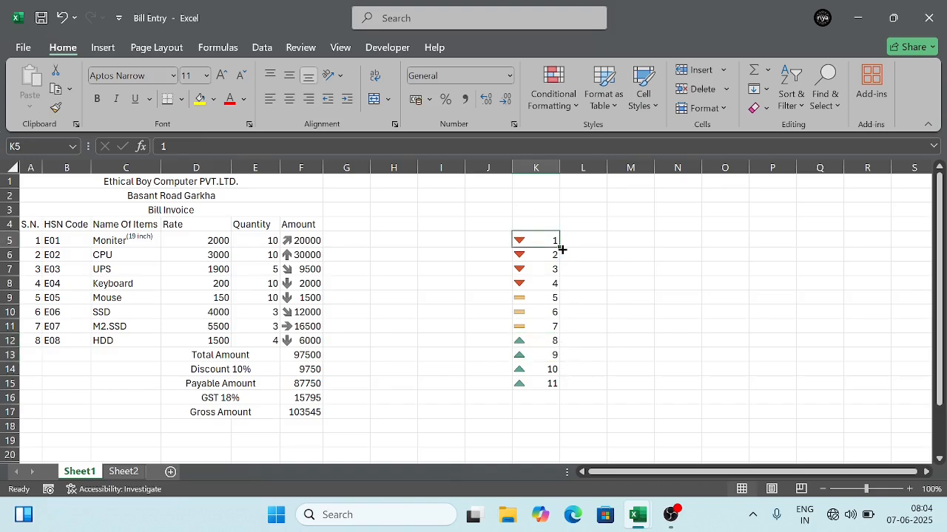
{"action": "left_click", "coordinate": [542, 385]}
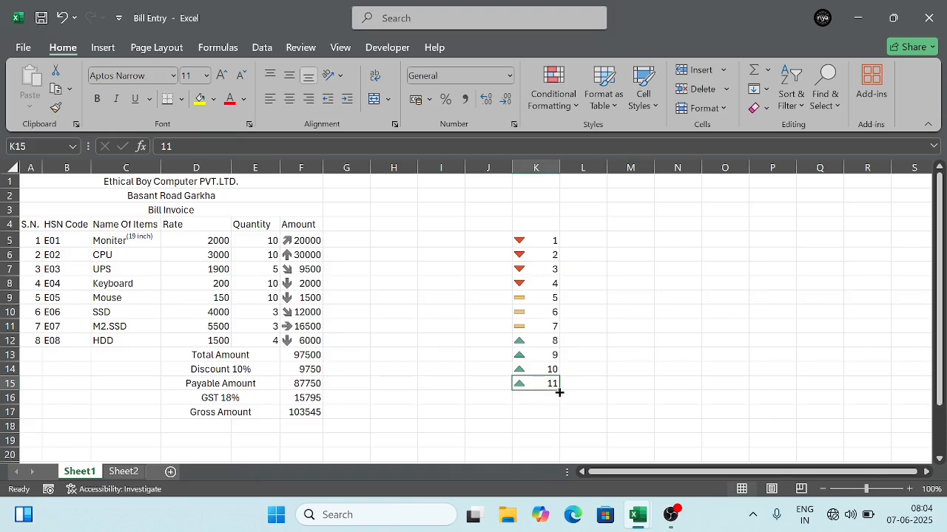
{"action": "left_click_drag", "start_coordinate": [559, 393], "coordinate": [560, 455]}
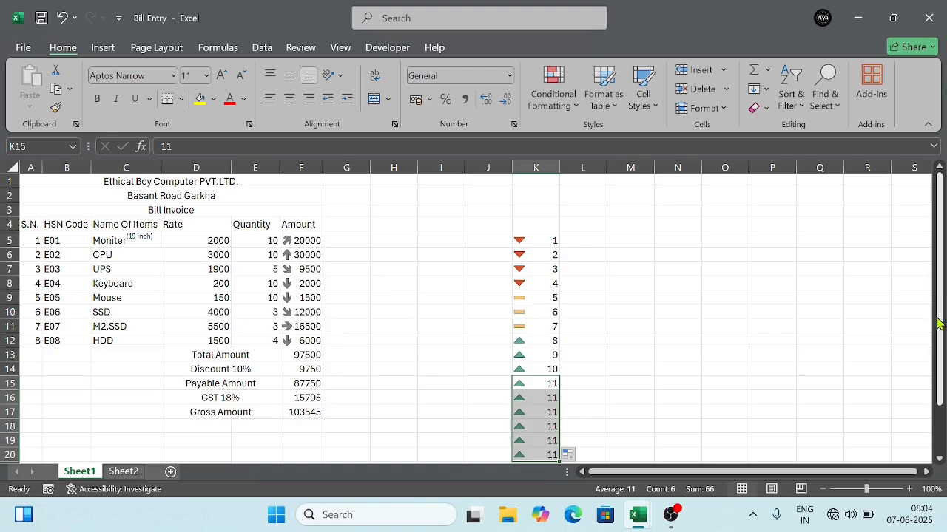
{"action": "left_click_drag", "start_coordinate": [935, 314], "coordinate": [940, 372]}
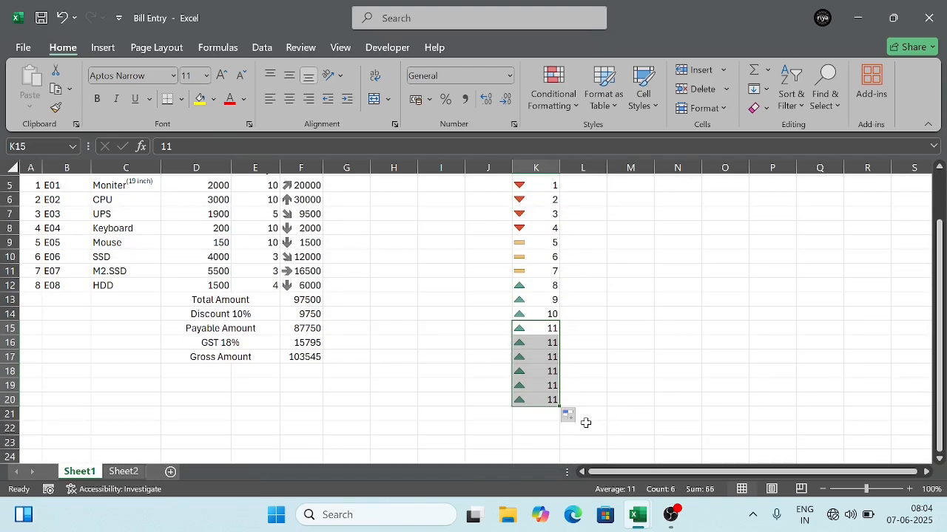
{"action": "left_click", "coordinate": [578, 419]}
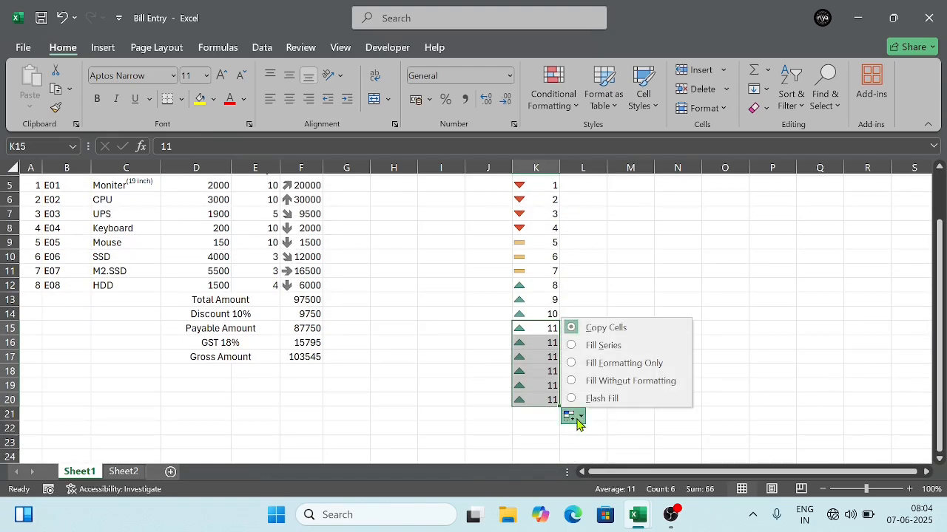
{"action": "left_click", "coordinate": [580, 351]}
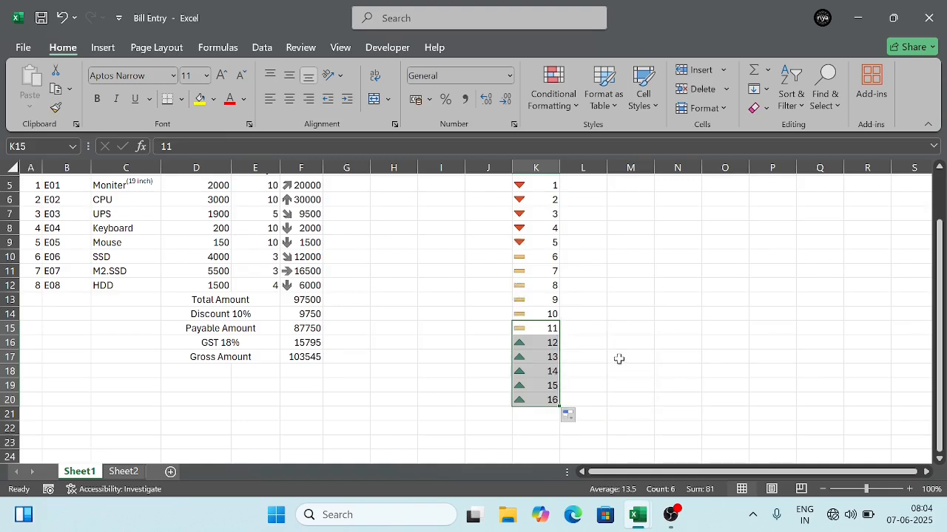
{"action": "left_click", "coordinate": [628, 390]}
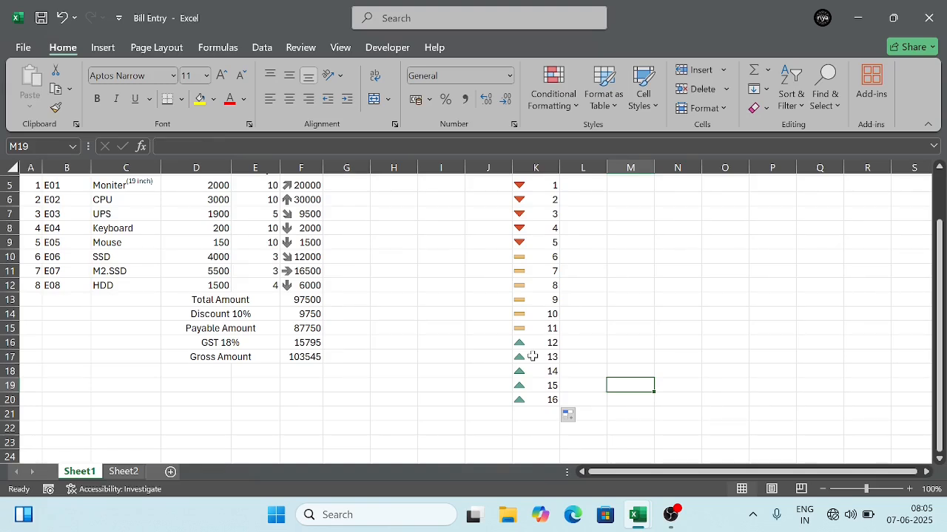
{"action": "left_click", "coordinate": [568, 111]}
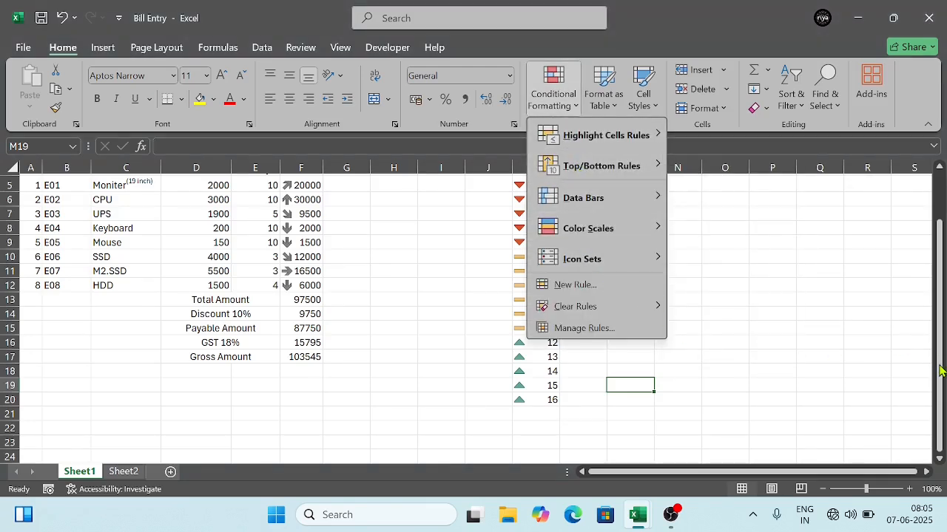
{"action": "left_click_drag", "start_coordinate": [940, 370], "coordinate": [939, 326]}
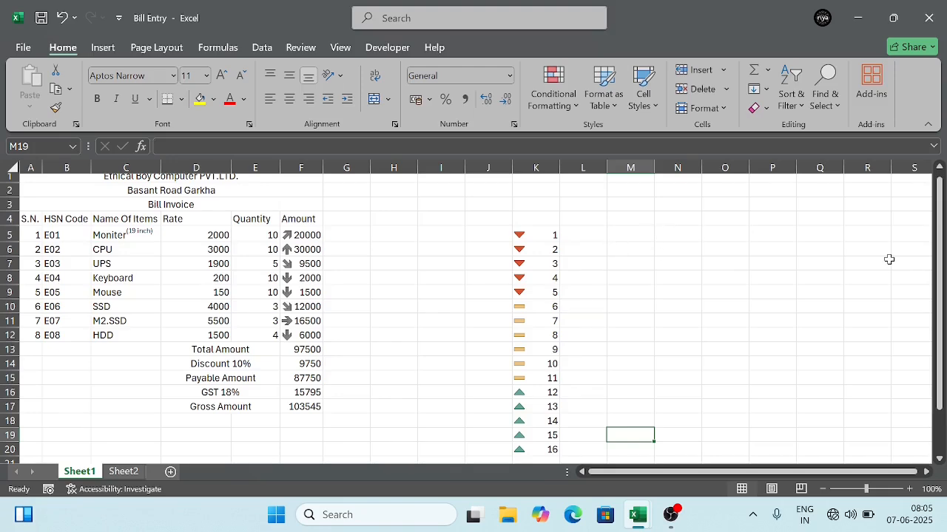
{"action": "left_click_drag", "start_coordinate": [941, 265], "coordinate": [940, 276]}
{"action": "scroll", "coordinate": [893, 248], "scroll_direction": "right", "scroll_amount": 9}
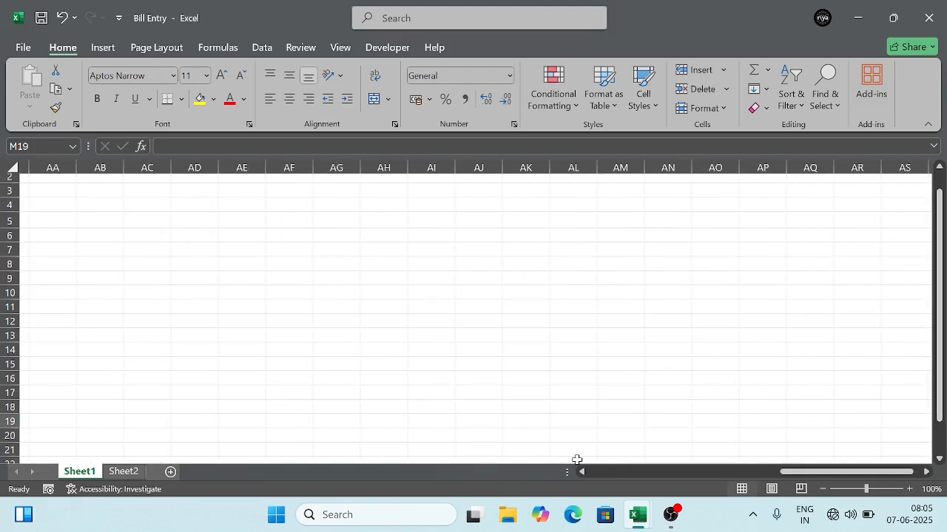
{"action": "left_click", "coordinate": [584, 474]}
{"action": "left_click", "coordinate": [584, 474]}
{"action": "left_click", "coordinate": [585, 473]}
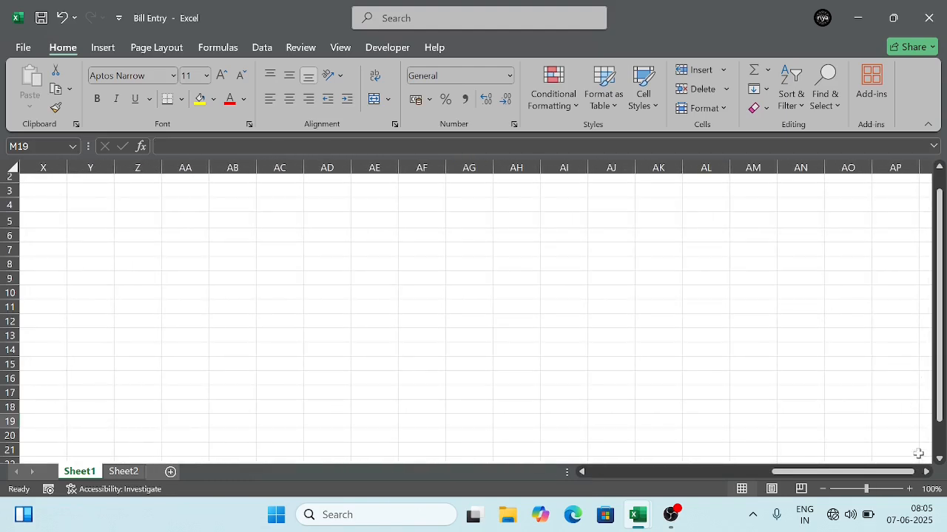
{"action": "left_click_drag", "start_coordinate": [890, 473], "coordinate": [579, 498]}
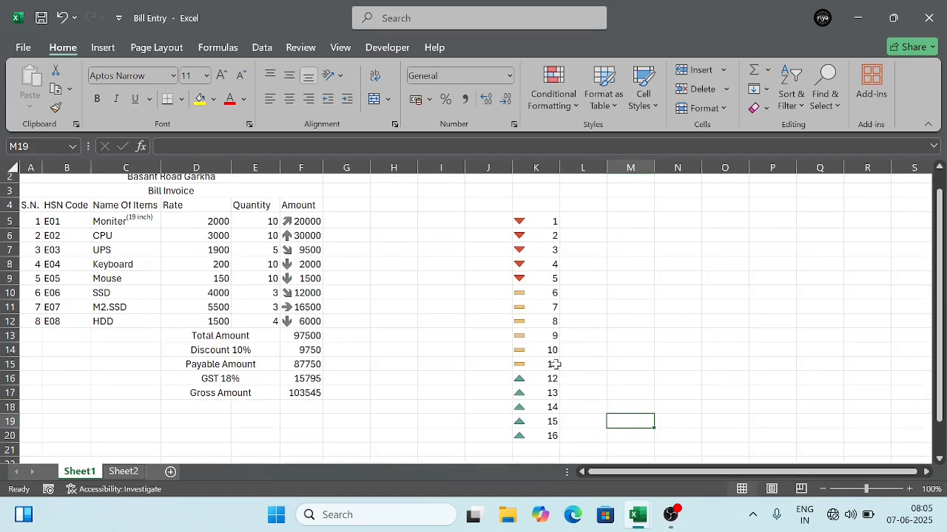
Step: Clear the conditional formatting rules from the number list in K5:K20
{"action": "left_click_drag", "start_coordinate": [532, 222], "coordinate": [537, 432]}
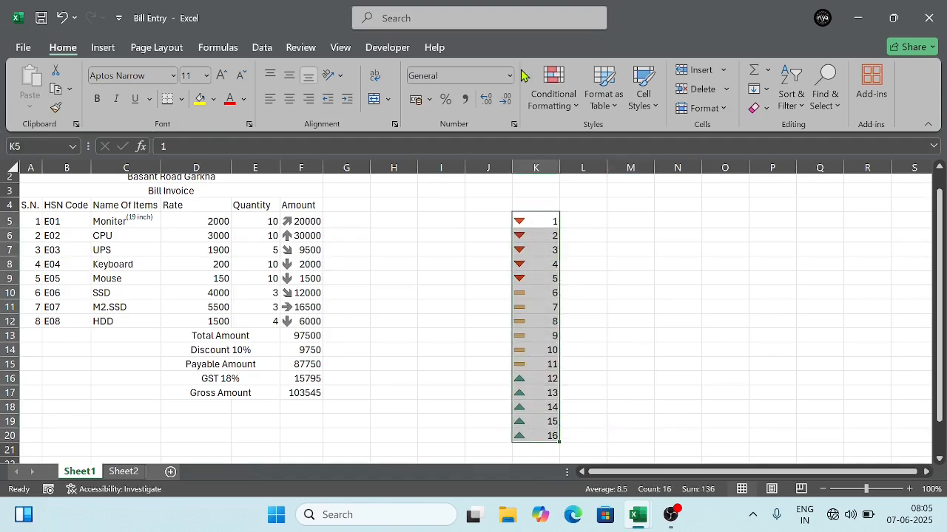
{"action": "left_click", "coordinate": [561, 96]}
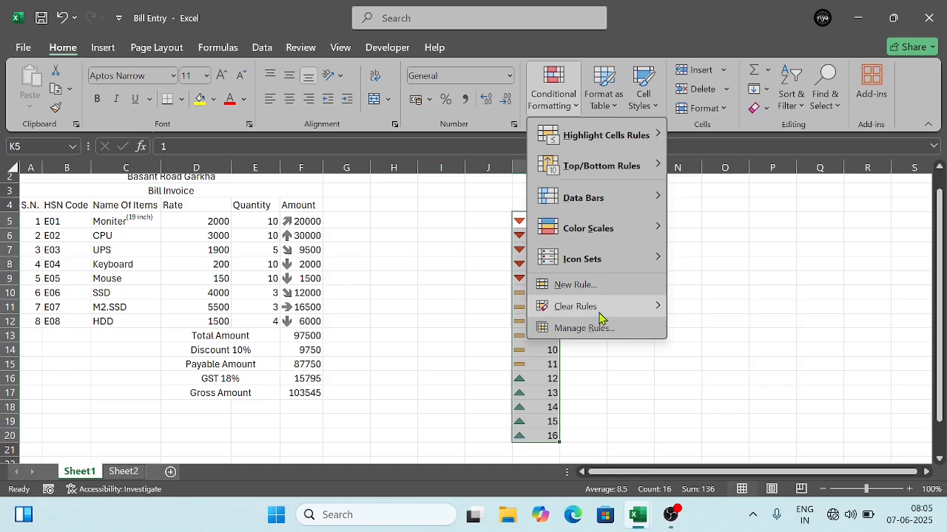
{"action": "mouse_move", "coordinate": [600, 310]}
{"action": "left_click", "coordinate": [730, 309]}
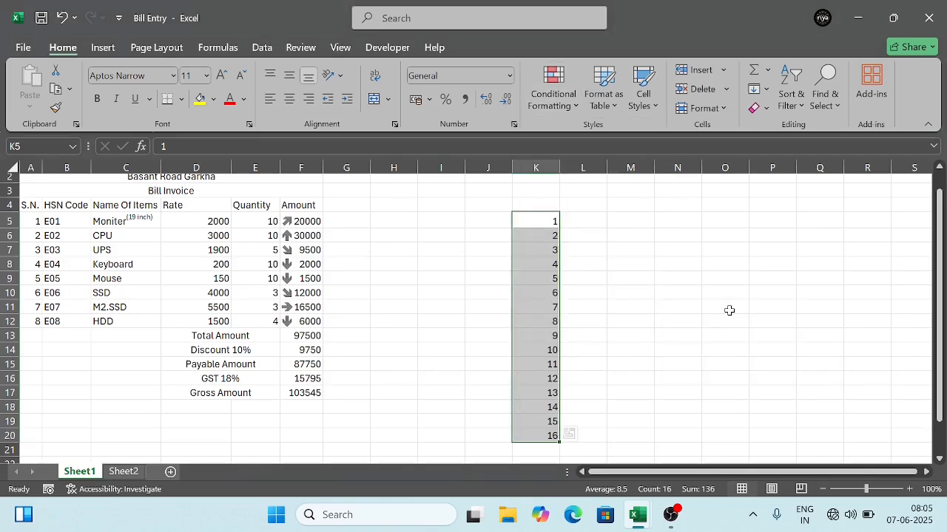
Step: Delete the numbers 11 to 16 in K15:K20
{"action": "left_click", "coordinate": [536, 366]}
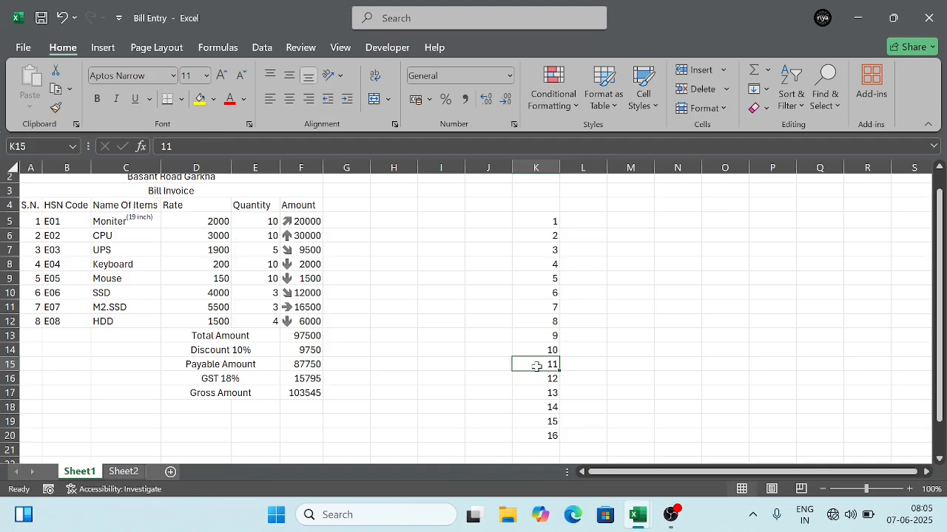
{"action": "left_click_drag", "start_coordinate": [537, 366], "coordinate": [545, 435]}
{"action": "key", "text": "Delete"}
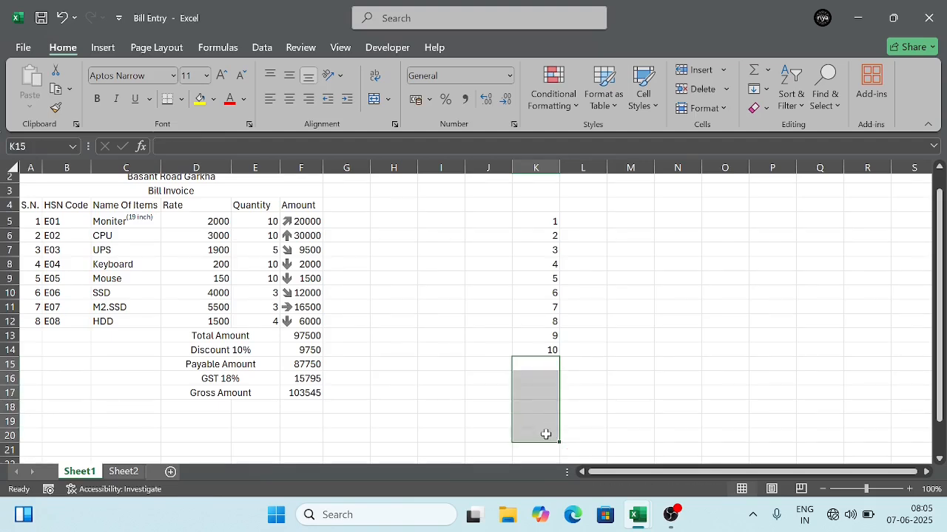
Step: Apply the 3 Traffic Lights (Rimmed) icon set to the number list in K5:K14
{"action": "left_click", "coordinate": [535, 221]}
{"action": "left_click_drag", "start_coordinate": [535, 221], "coordinate": [535, 345]}
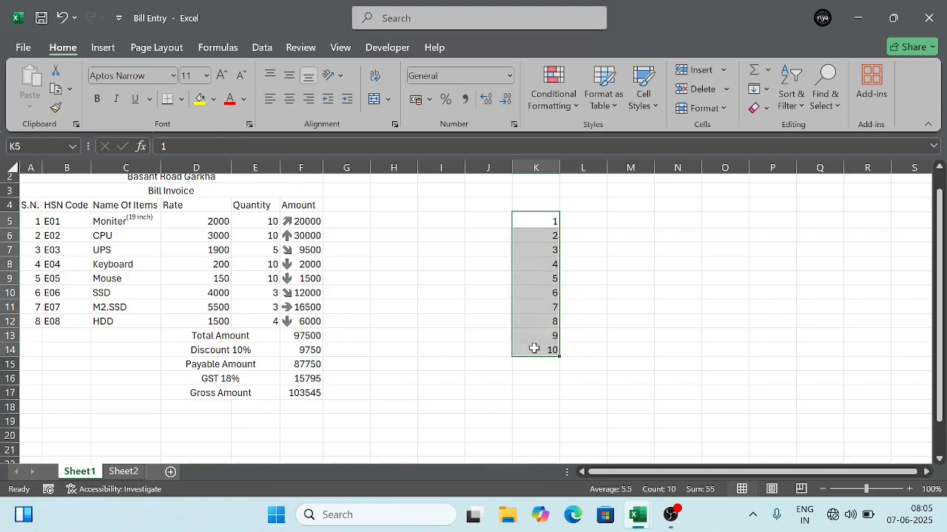
{"action": "left_click", "coordinate": [553, 94]}
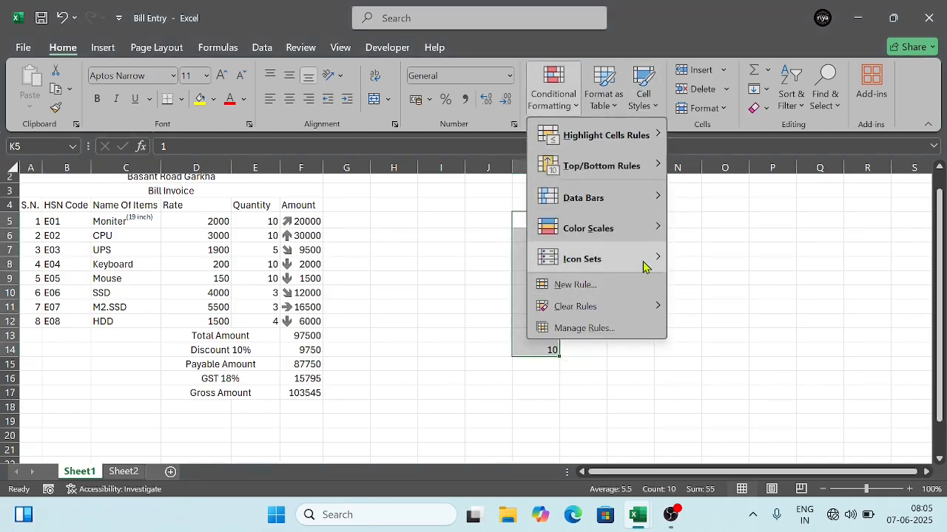
{"action": "mouse_move", "coordinate": [645, 260]}
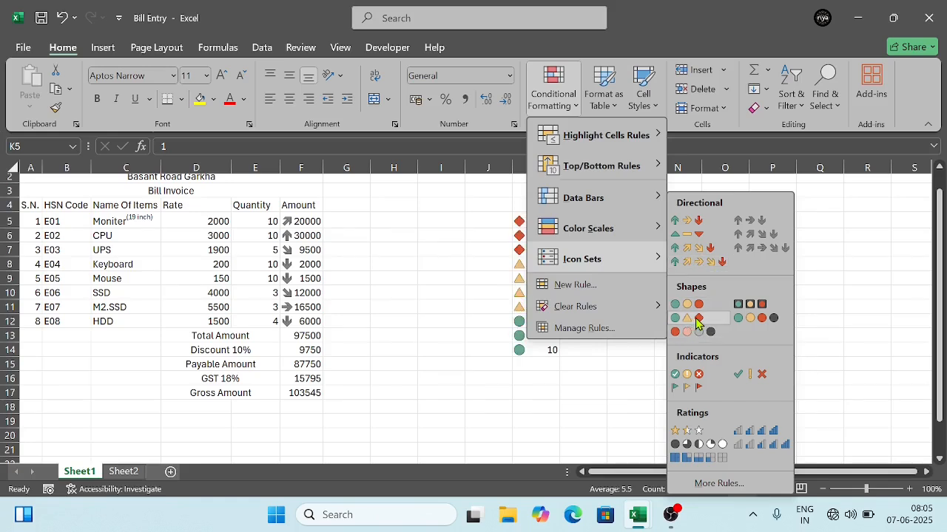
{"action": "left_click", "coordinate": [751, 305]}
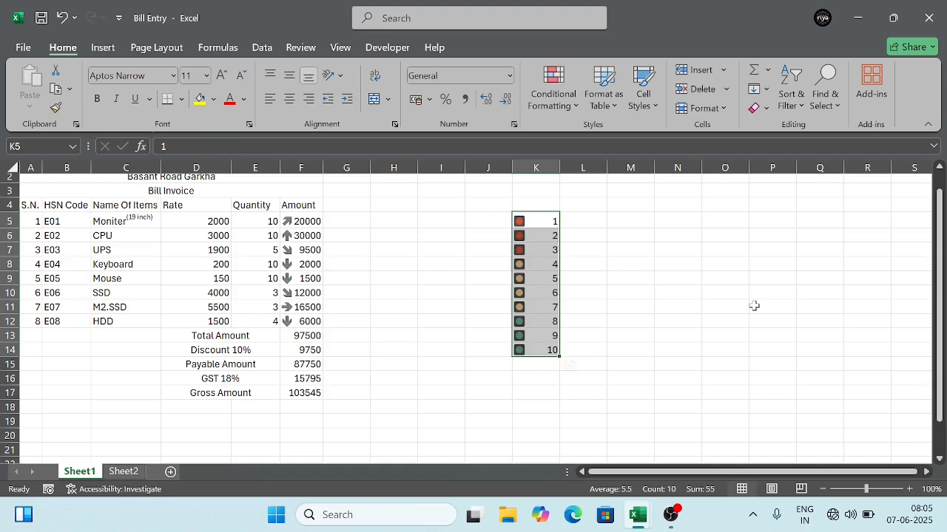
{"action": "left_click", "coordinate": [574, 113]}
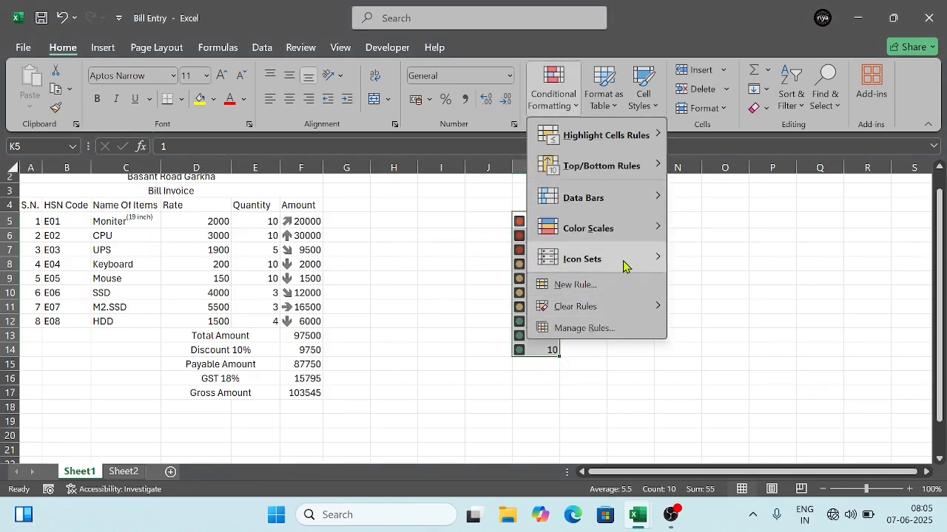
{"action": "mouse_move", "coordinate": [627, 265]}
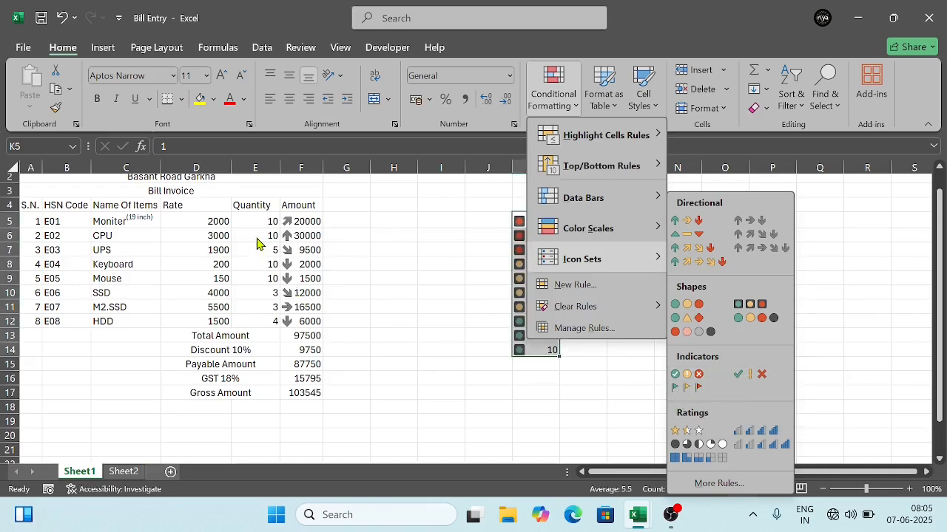
{"action": "left_click", "coordinate": [26, 209]}
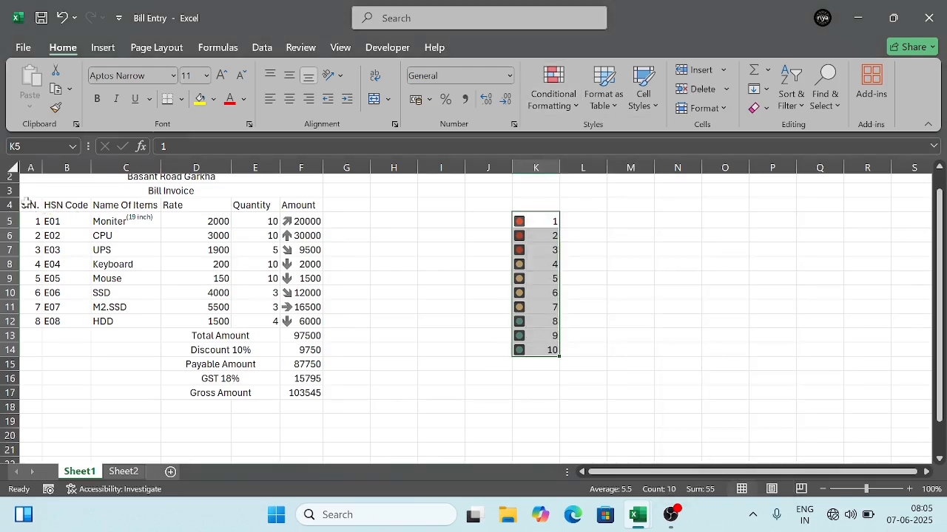
Step: Try to apply the circled 3 Symbols indicator icon set to the invoice header row in A4:F4
{"action": "left_click", "coordinate": [26, 207]}
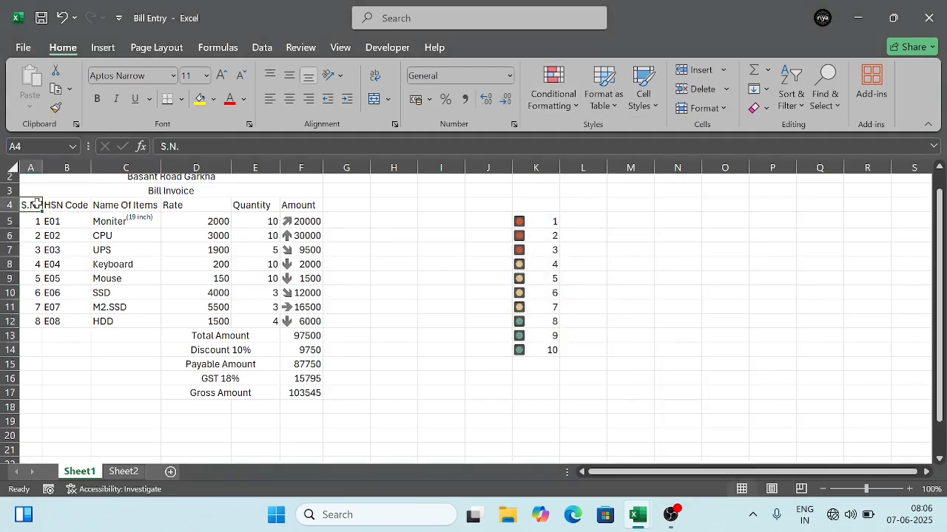
{"action": "left_click_drag", "start_coordinate": [36, 204], "coordinate": [310, 205]}
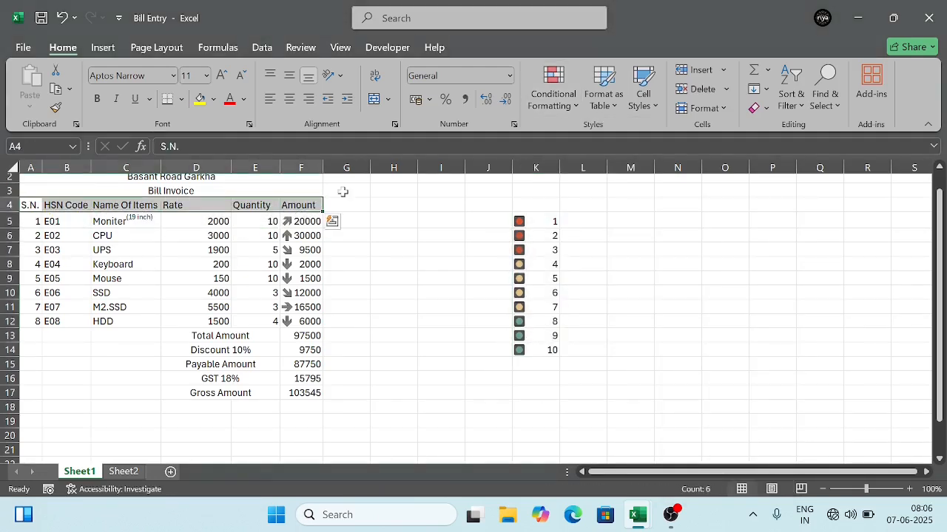
{"action": "left_click", "coordinate": [560, 98]}
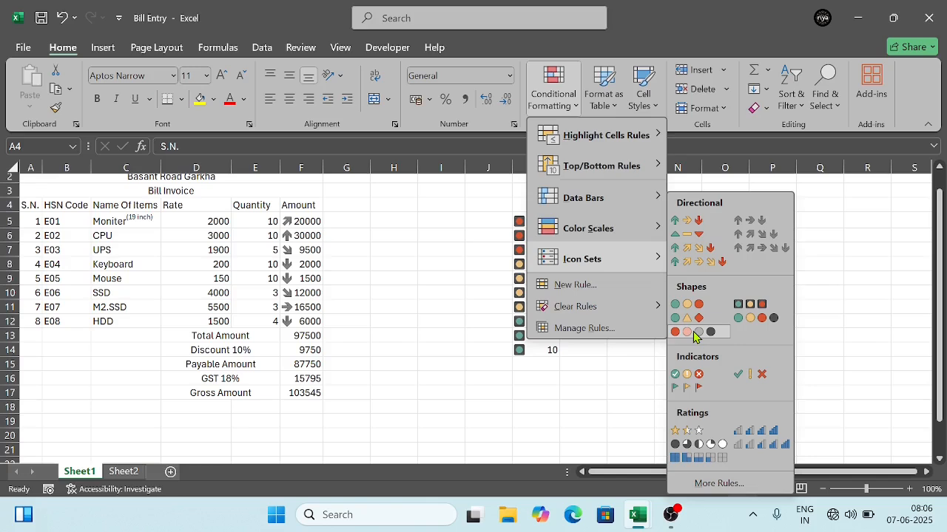
{"action": "left_click", "coordinate": [688, 374]}
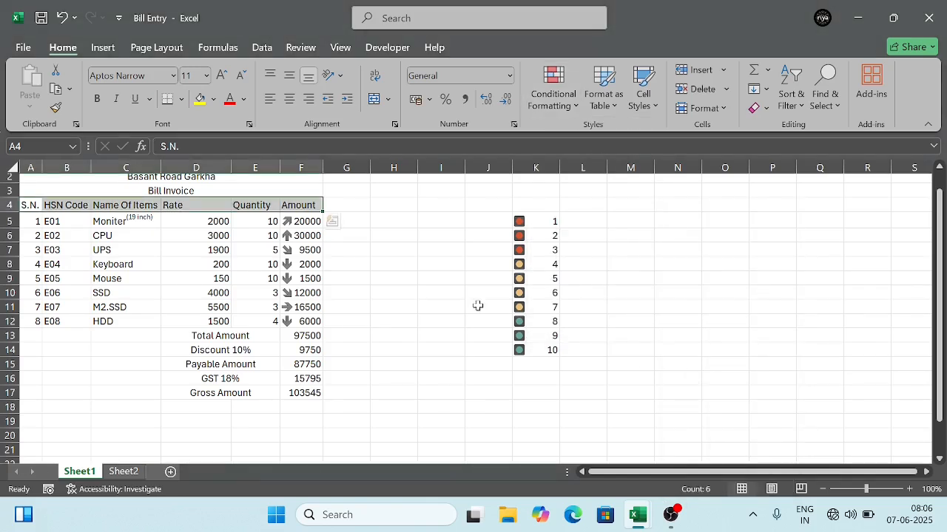
{"action": "key", "text": "ctrl+q"}
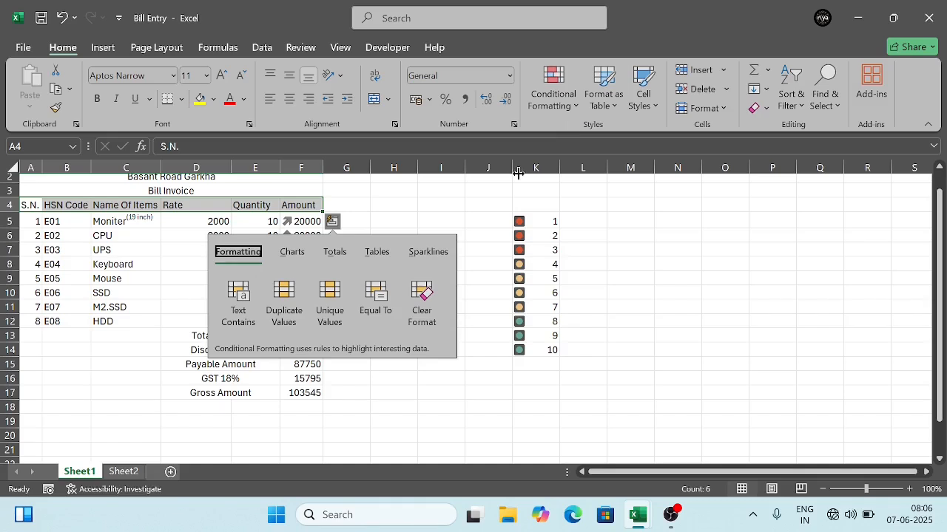
{"action": "key", "text": "Escape"}
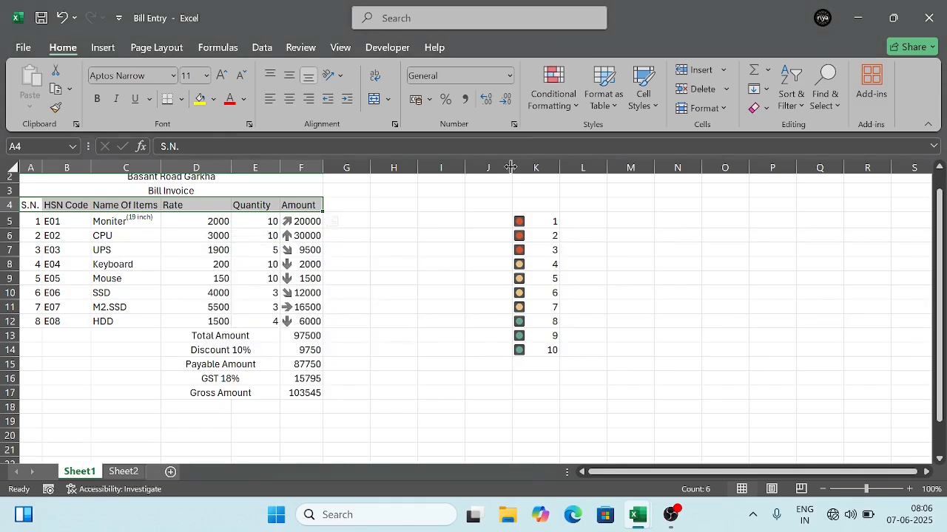
Step: Clear the conditional formatting rules from the invoice header cells A4:F4
{"action": "left_click", "coordinate": [574, 107]}
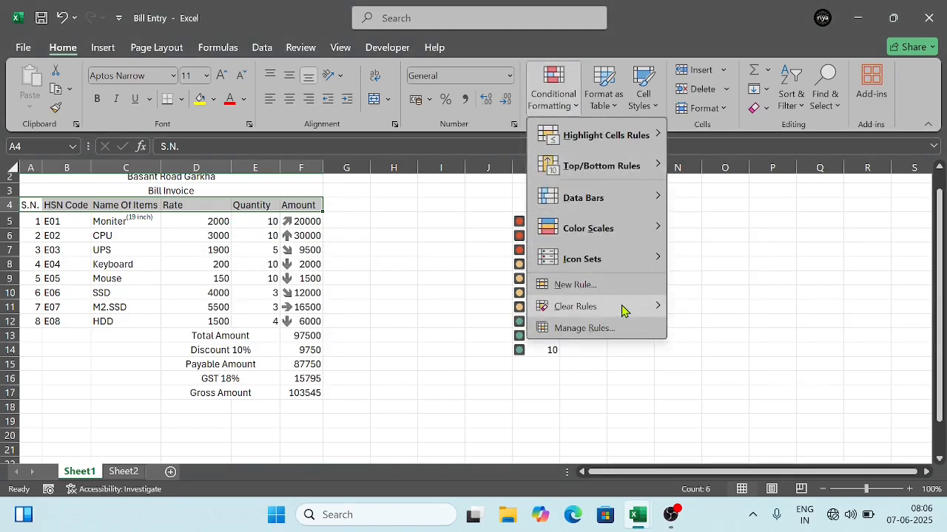
{"action": "mouse_move", "coordinate": [648, 314]}
{"action": "left_click", "coordinate": [725, 311]}
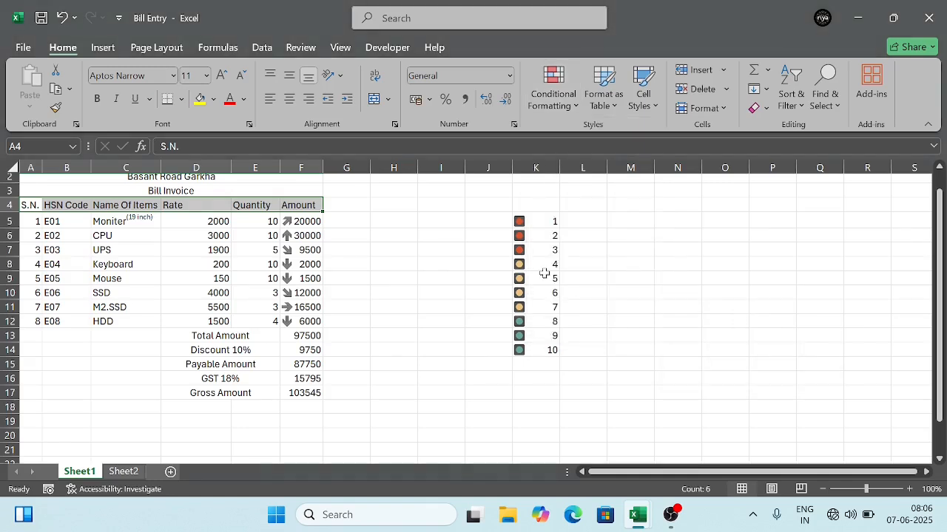
Step: Apply the 3 Stars rating icon set to the number list in K5:K14
{"action": "left_click", "coordinate": [536, 224]}
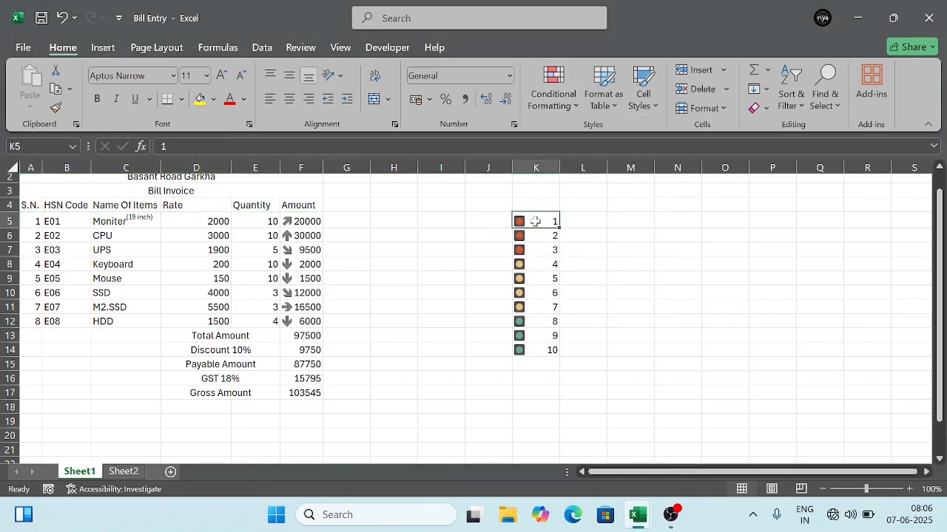
{"action": "left_click_drag", "start_coordinate": [536, 222], "coordinate": [537, 351]}
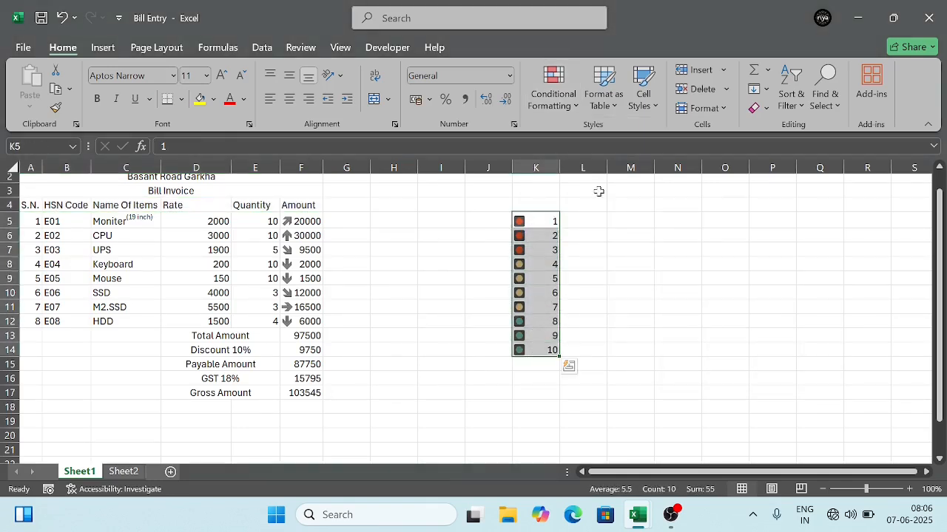
{"action": "left_click", "coordinate": [570, 107]}
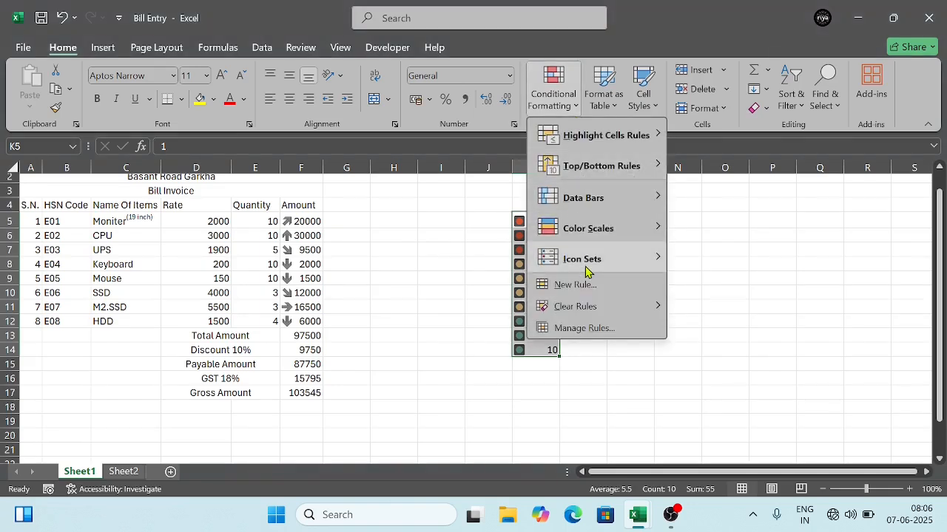
{"action": "mouse_move", "coordinate": [586, 266]}
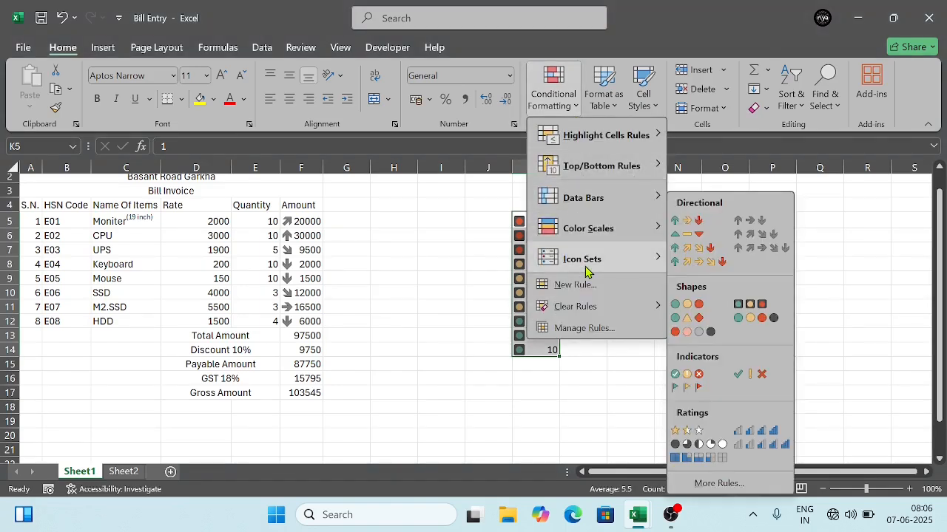
{"action": "left_click", "coordinate": [703, 434]}
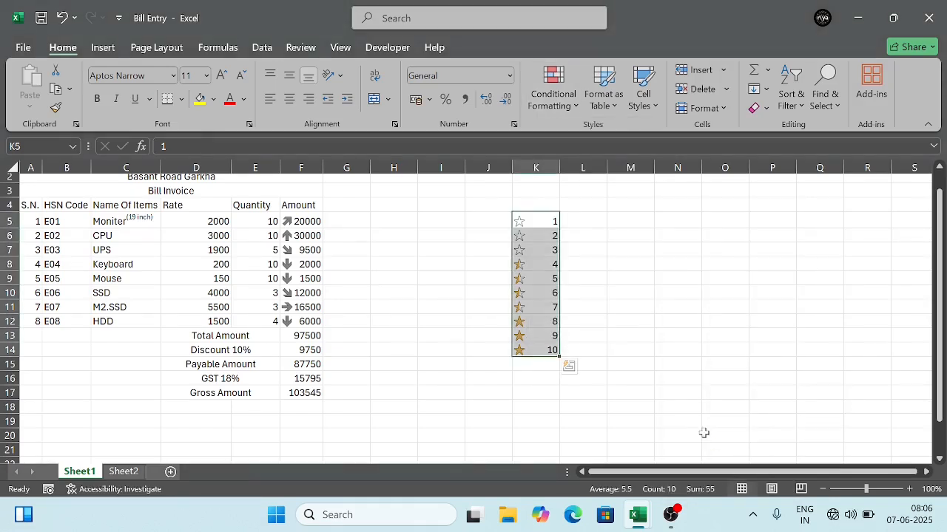
{"action": "left_click", "coordinate": [647, 321]}
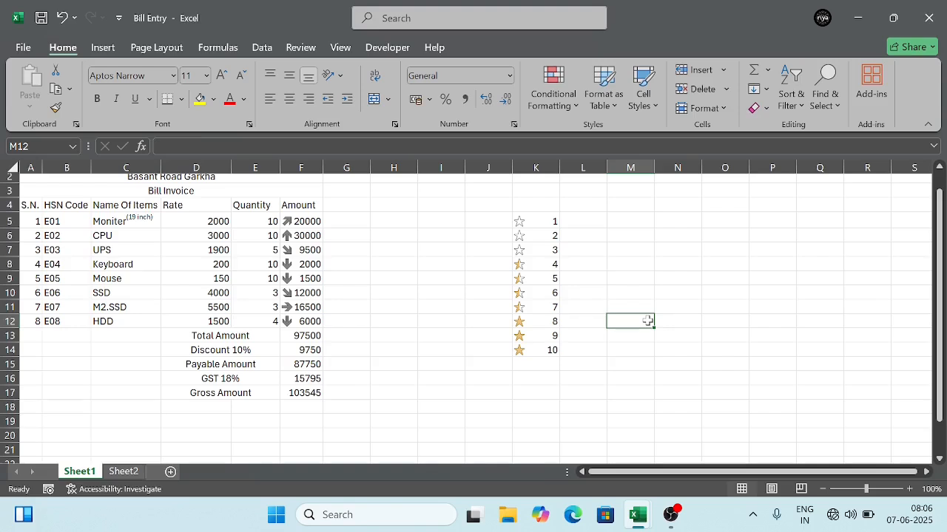
Step: Add a Ratings column header in G4, beside the invoice's Amount column
{"action": "left_click", "coordinate": [534, 207]}
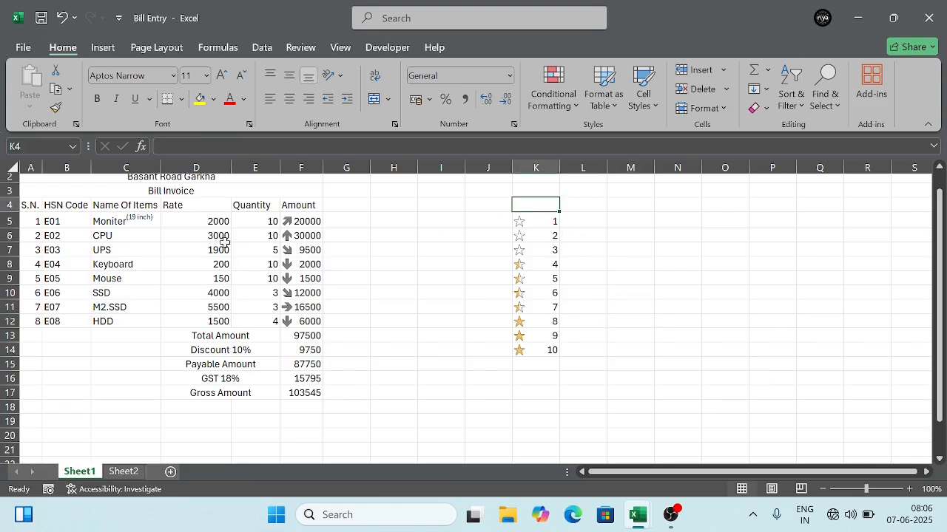
{"action": "left_click", "coordinate": [349, 207]}
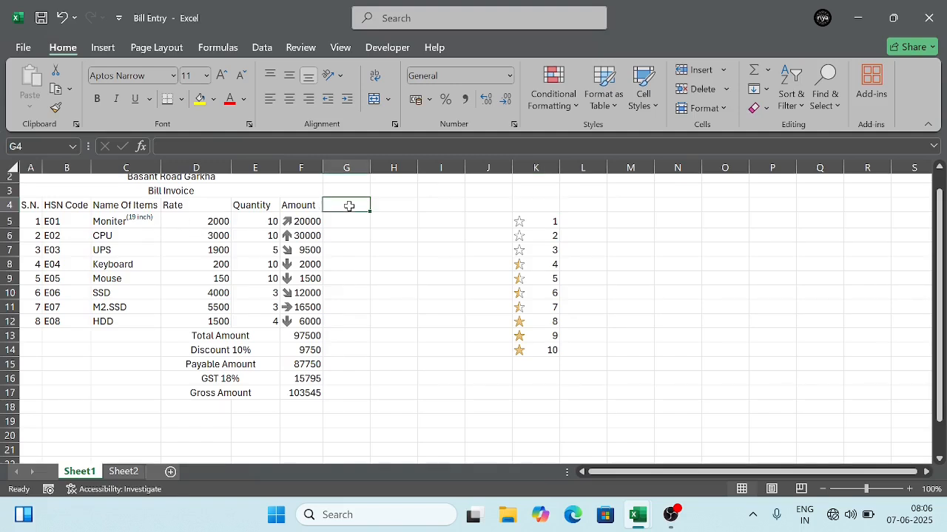
{"action": "type", "text": "Ra"}
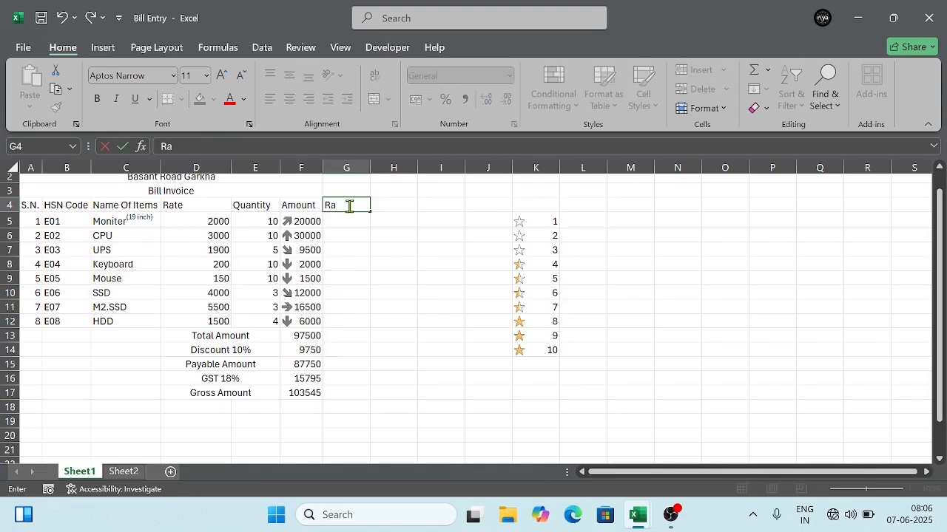
{"action": "type", "text": "tings"}
{"action": "key", "text": "Return"}
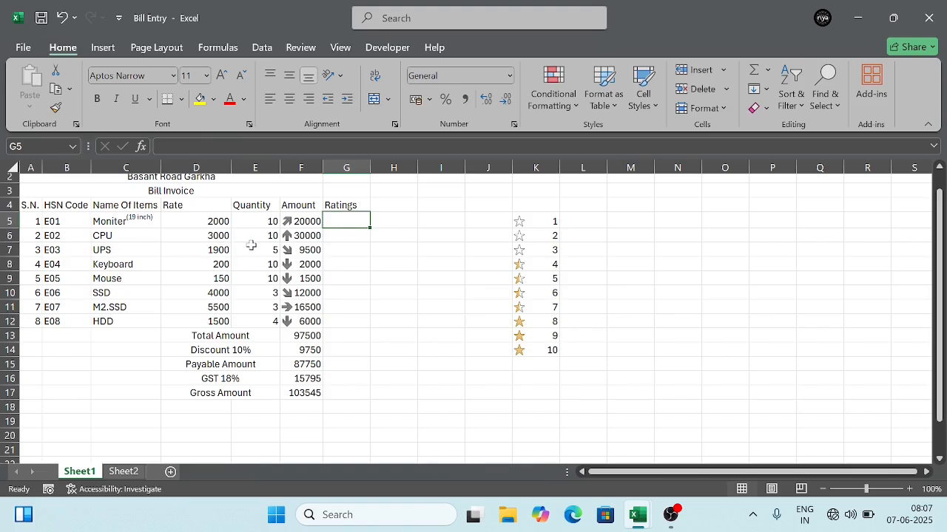
Step: Fill the Ratings column in G5:G12 with the values 3, 2, 3, 1, 5, 4, 2 and 1
{"action": "type", "text": "3"}
{"action": "key", "text": "Return"}
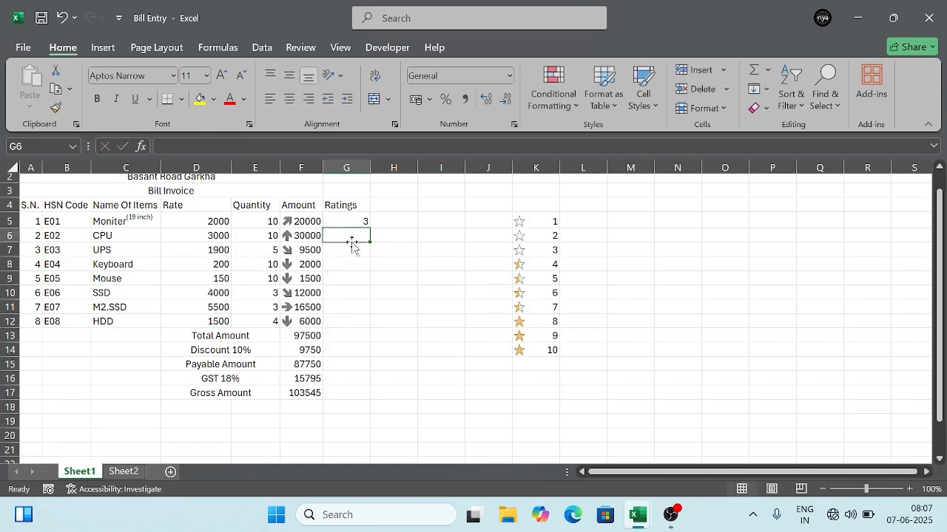
{"action": "type", "text": "2"}
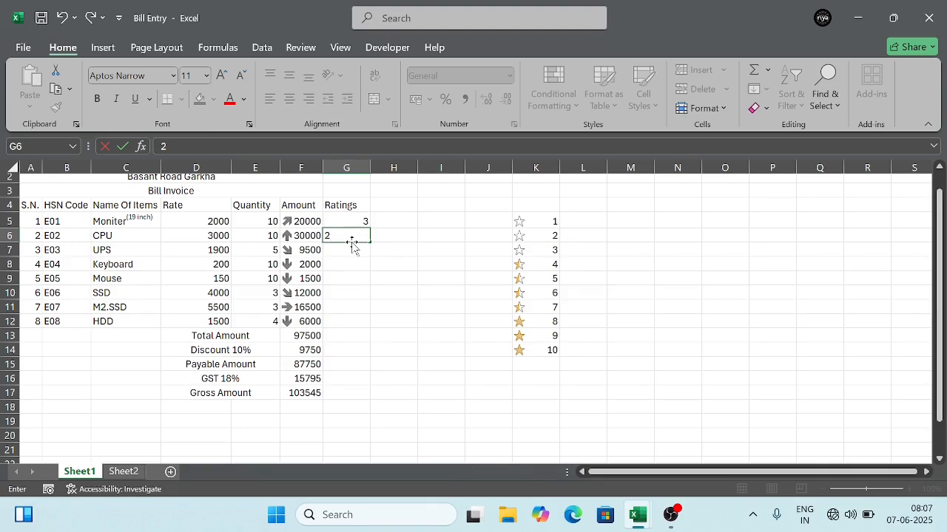
{"action": "key", "text": "Return"}
{"action": "type", "text": "3"}
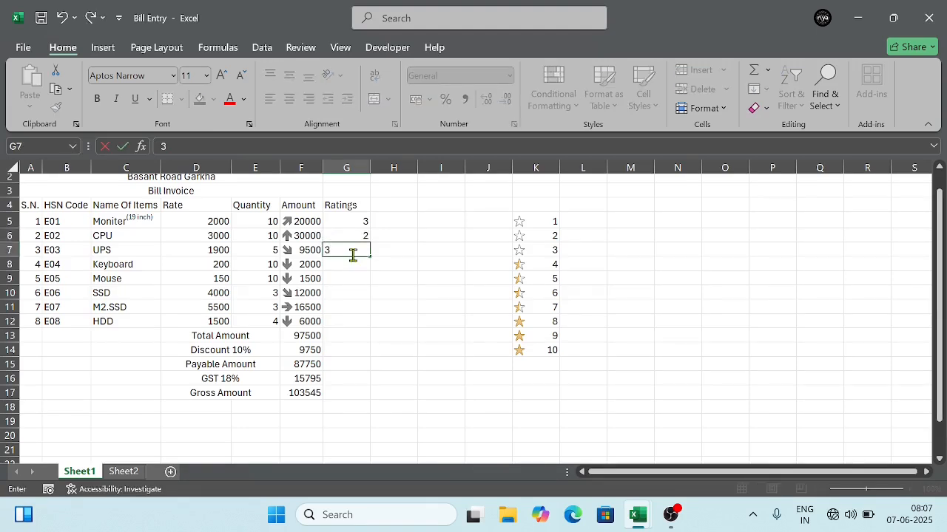
{"action": "key", "text": "Return"}
{"action": "type", "text": "1"}
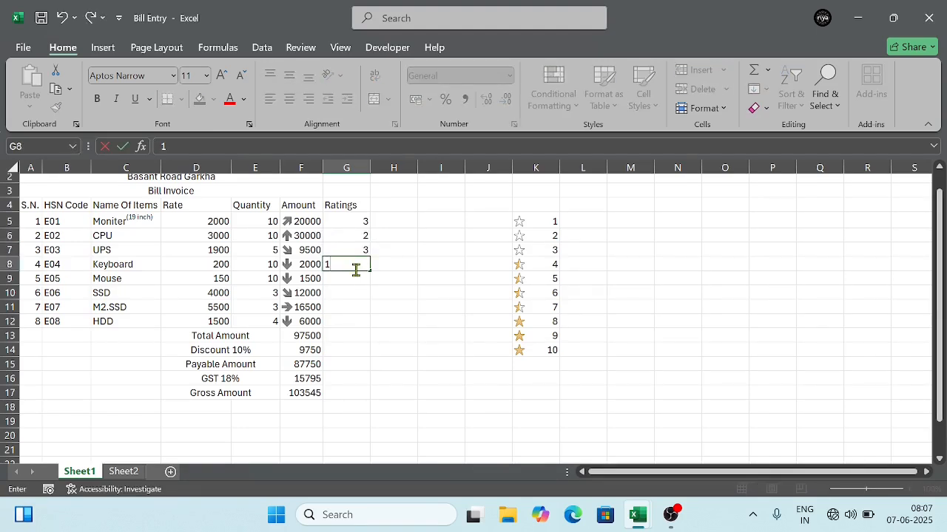
{"action": "key", "text": "Return"}
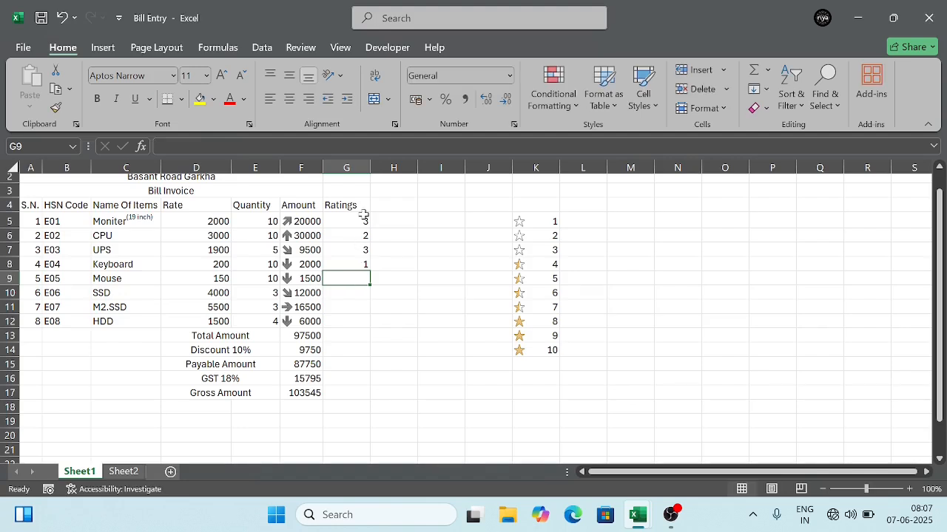
{"action": "type", "text": "5"}
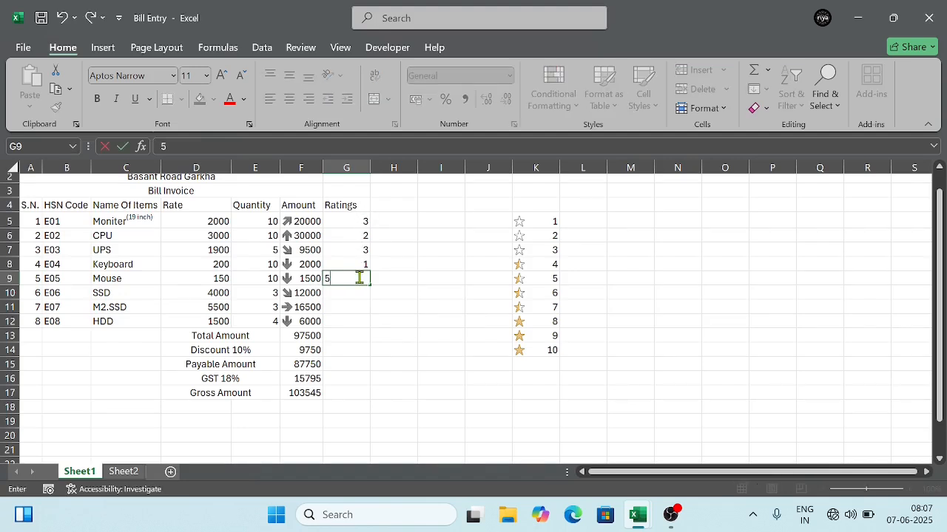
{"action": "key", "text": "Return"}
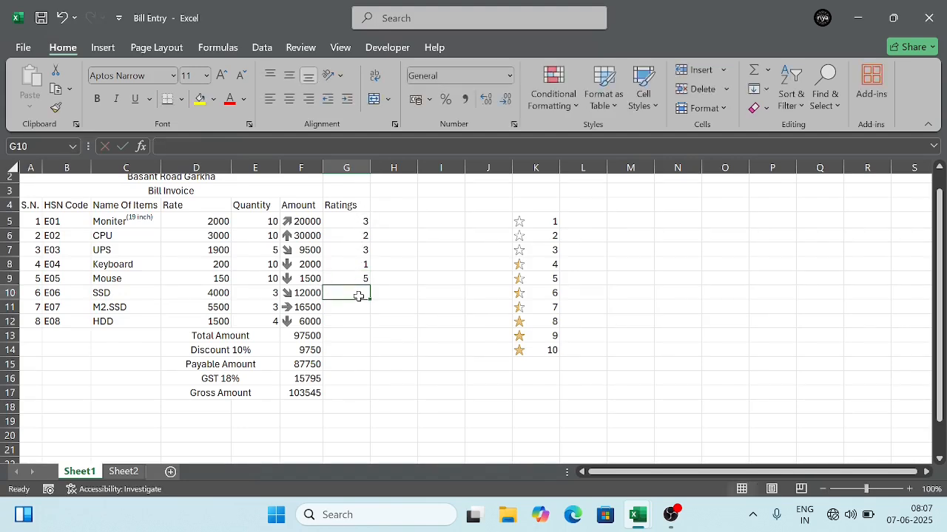
{"action": "type", "text": "4"}
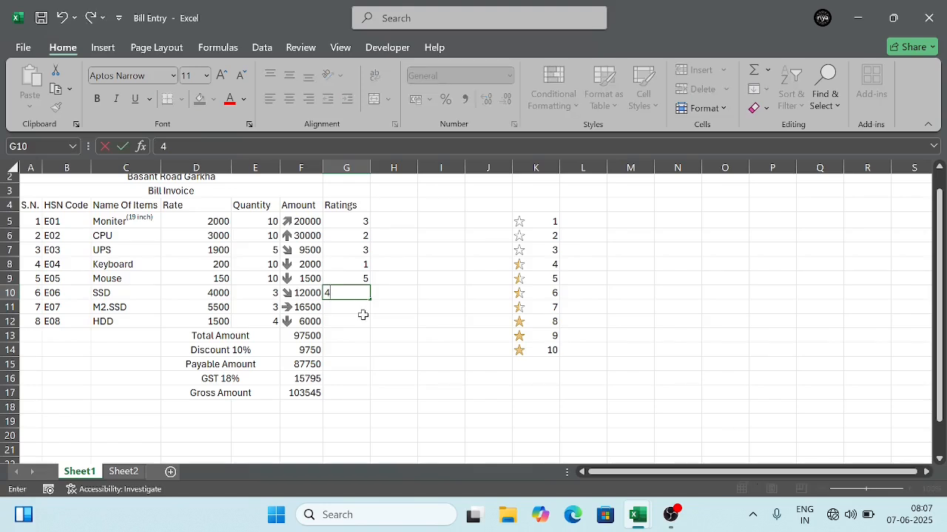
{"action": "left_click", "coordinate": [363, 317]}
{"action": "left_click", "coordinate": [348, 308]}
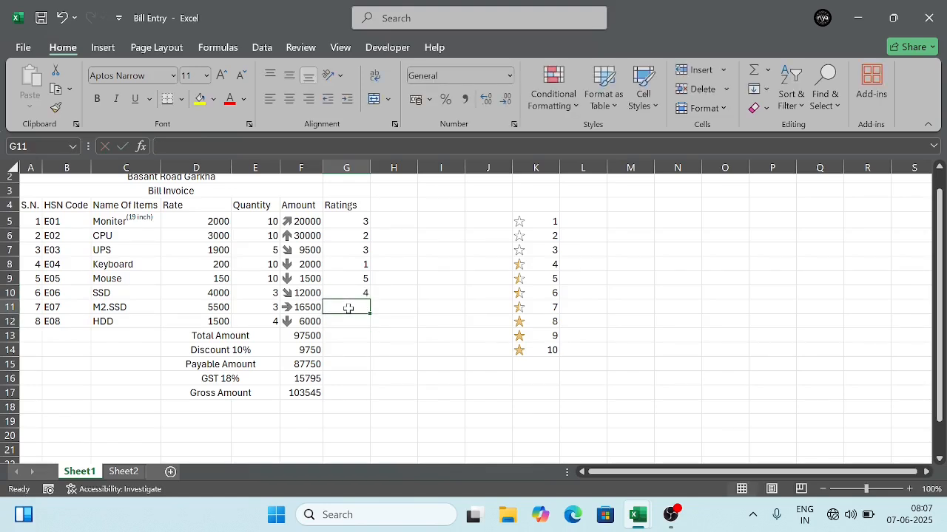
{"action": "type", "text": "2"}
{"action": "left_click", "coordinate": [353, 320]}
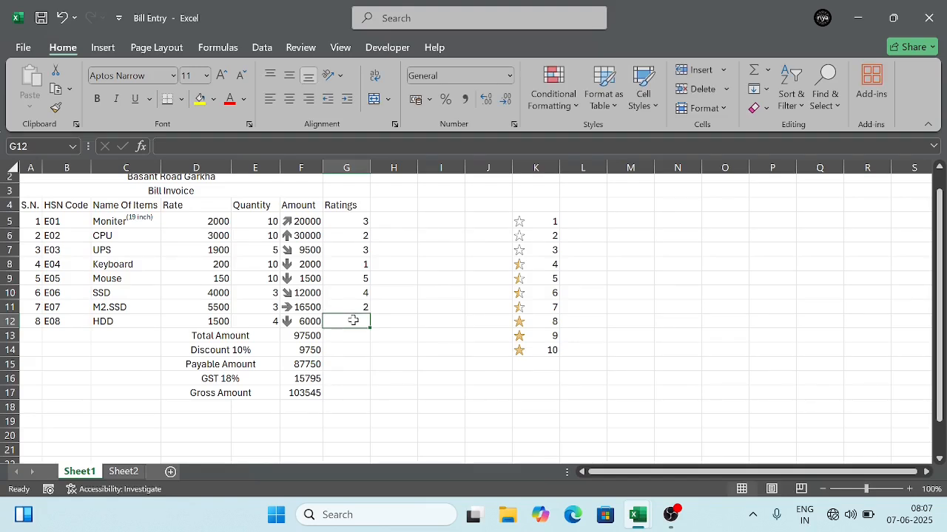
{"action": "type", "text": "1"}
Step: Apply the 3 Stars rating icon set to the ratings in G5:G12
{"action": "left_click", "coordinate": [354, 226]}
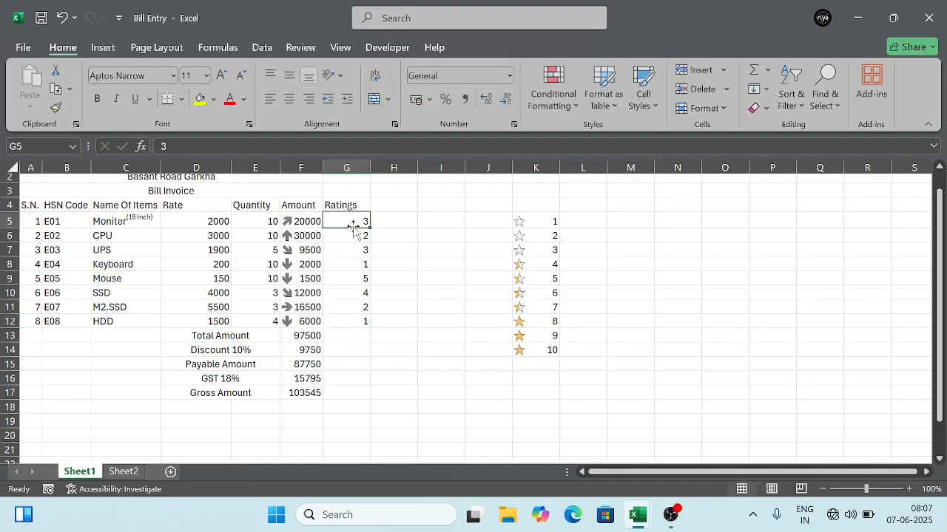
{"action": "left_click_drag", "start_coordinate": [353, 226], "coordinate": [344, 318]}
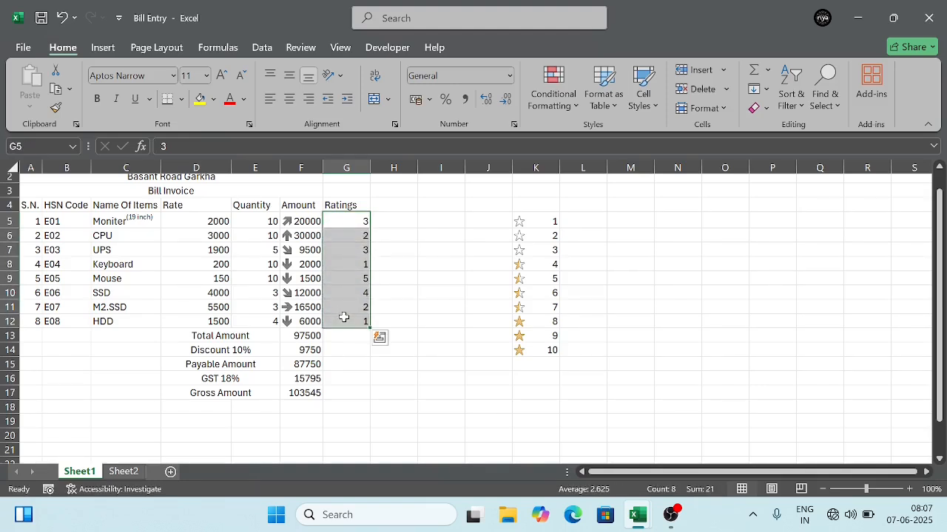
{"action": "left_click", "coordinate": [566, 111]}
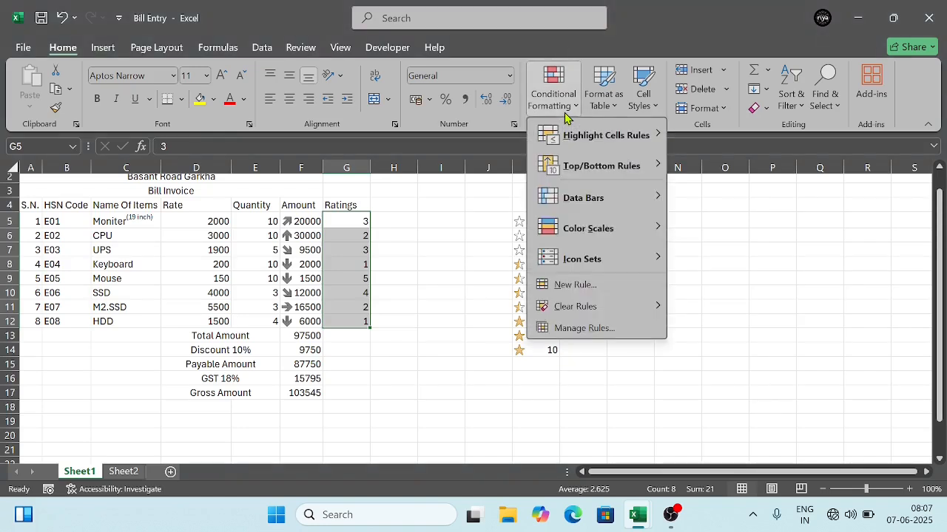
{"action": "mouse_move", "coordinate": [629, 269]}
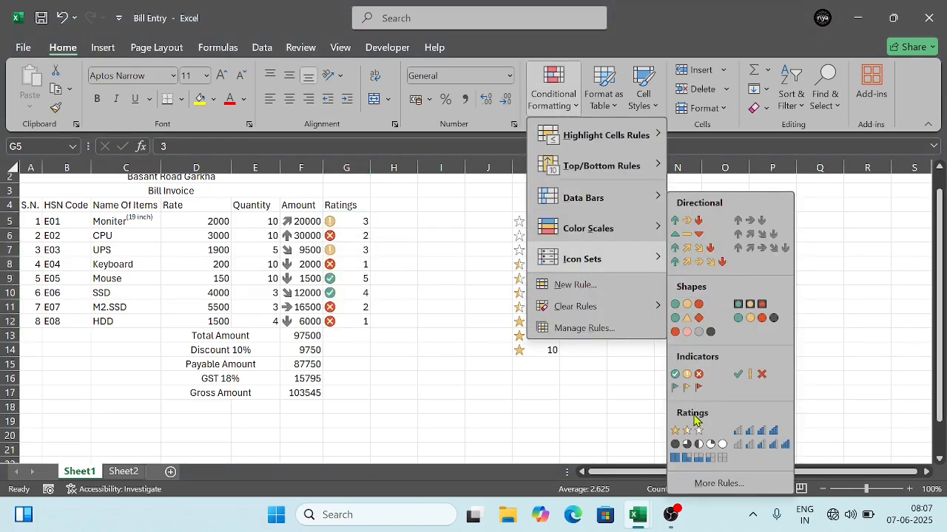
{"action": "left_click", "coordinate": [696, 433]}
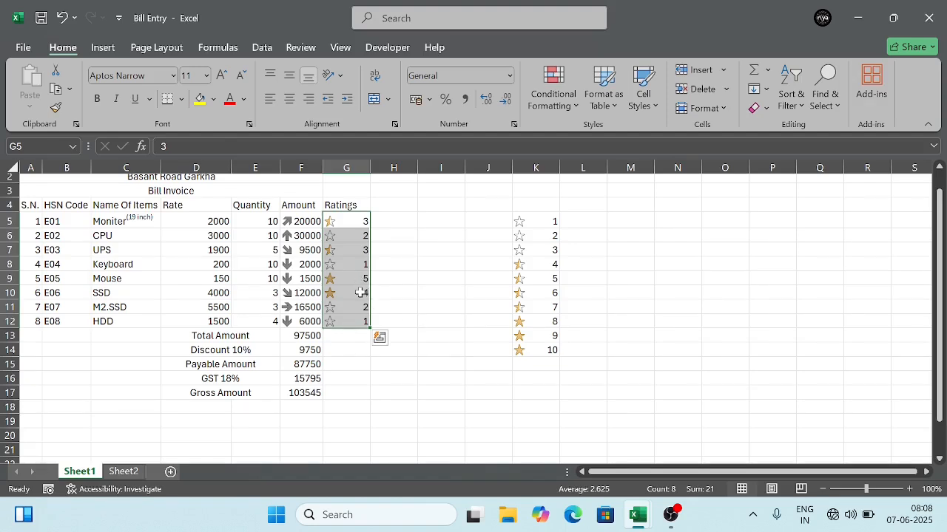
{"action": "left_click", "coordinate": [393, 307]}
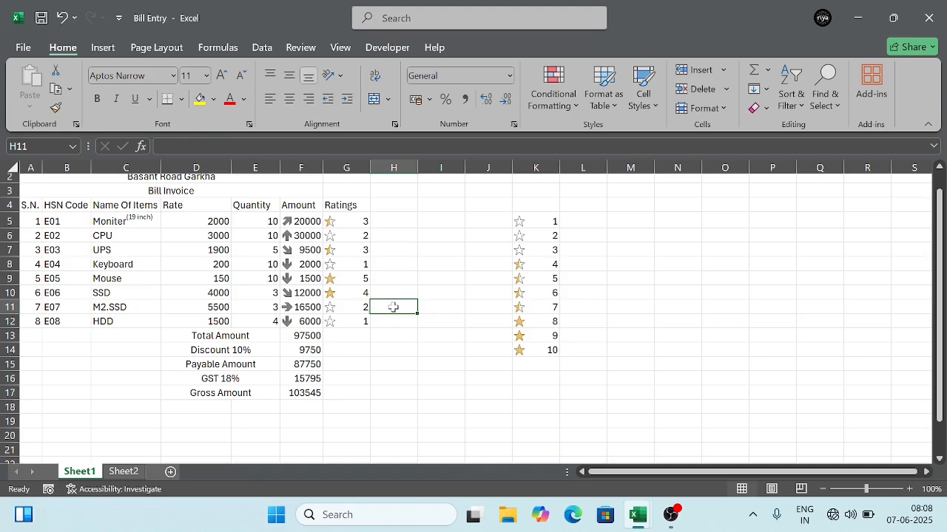
Step: Show the available conditional formatting icon sets
{"action": "left_click", "coordinate": [572, 105]}
{"action": "mouse_move", "coordinate": [613, 270]}
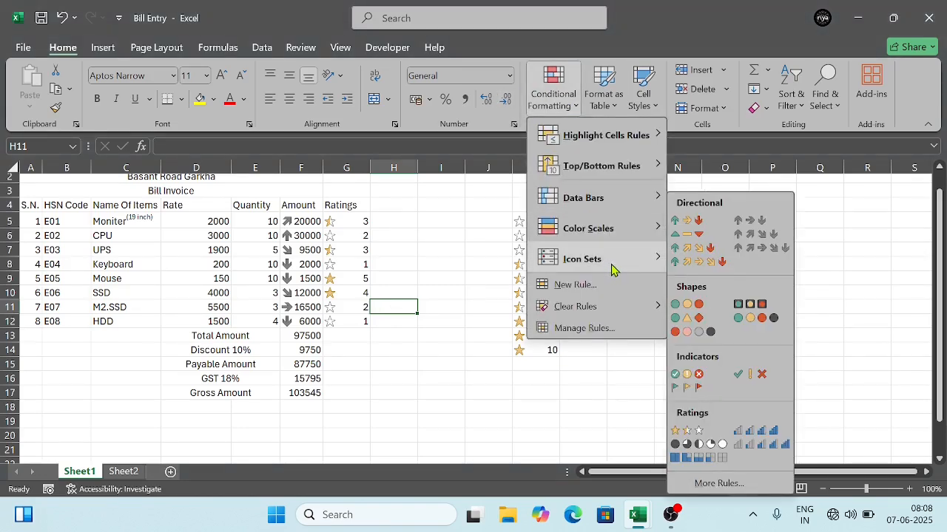